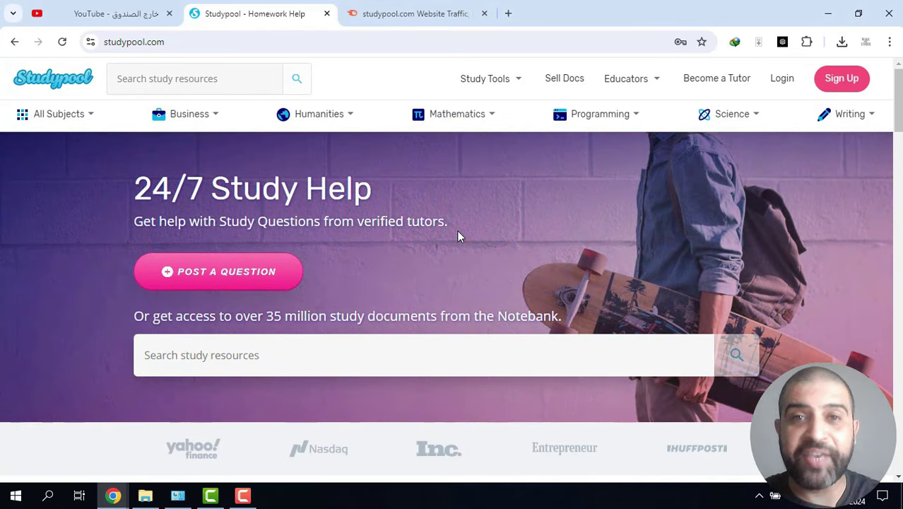
Review studypool.com's traffic overview on Semrush, and return to Studypool to look over the list of all subjects
{"action": "key", "text": "ctrl+Tab"}
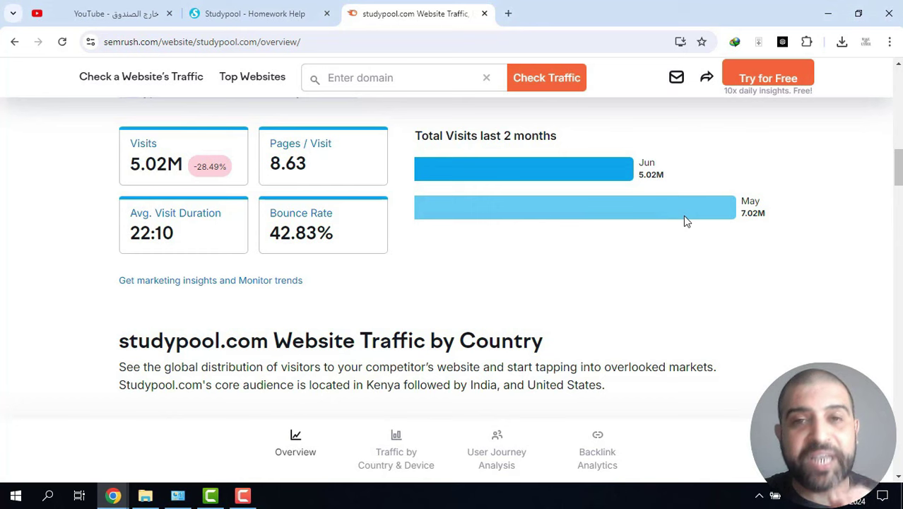
{"action": "key", "text": "ctrl+shift+Tab"}
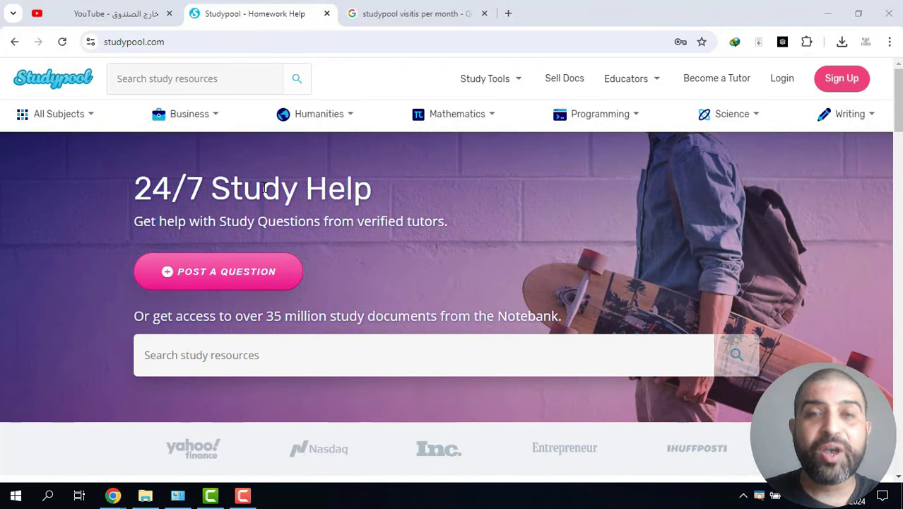
{"action": "left_click", "coordinate": [93, 113]}
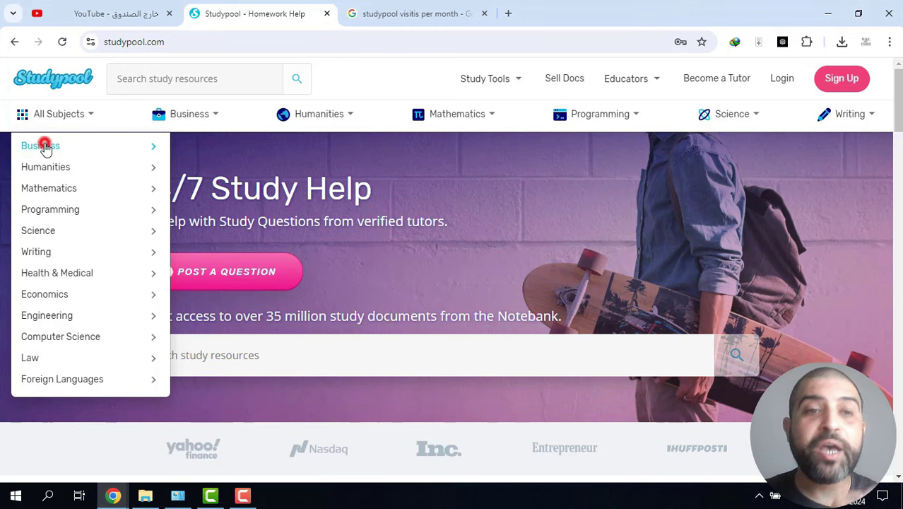
{"action": "left_click", "coordinate": [44, 146]}
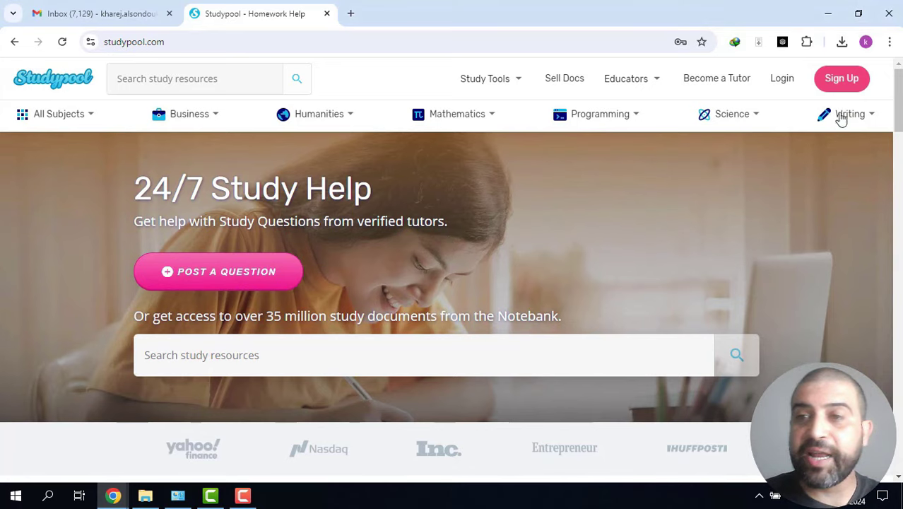
Create a Studypool account by filling in the e-mail, username and account password in the sign-up form
{"action": "left_click", "coordinate": [851, 81]}
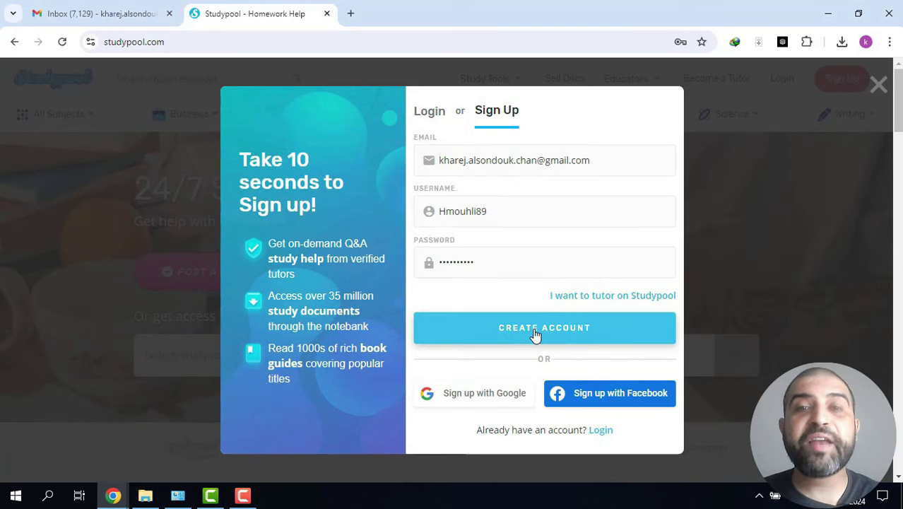
{"action": "left_click", "coordinate": [536, 328]}
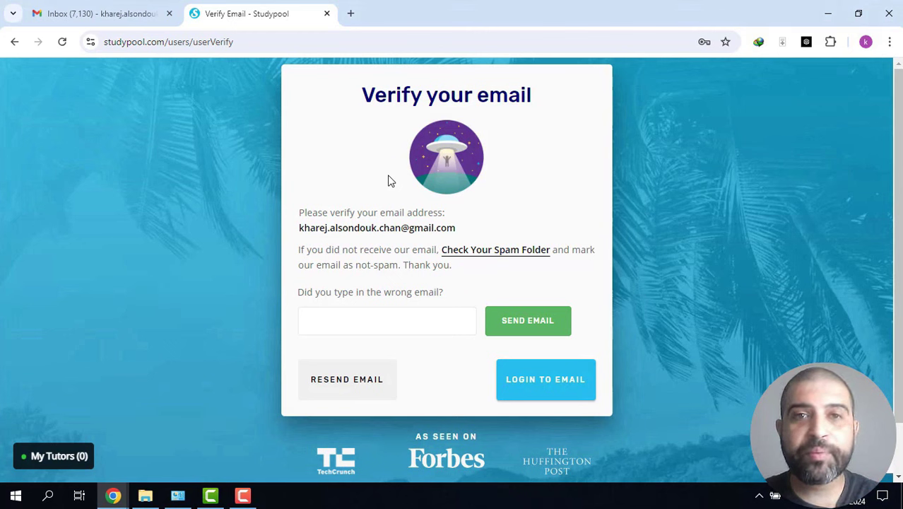
Verify the e-mail address through Studypool's welcome message in Gmail and accept the Studypool Terms of Service
{"action": "left_click", "coordinate": [113, 13]}
{"action": "left_click", "coordinate": [293, 145]}
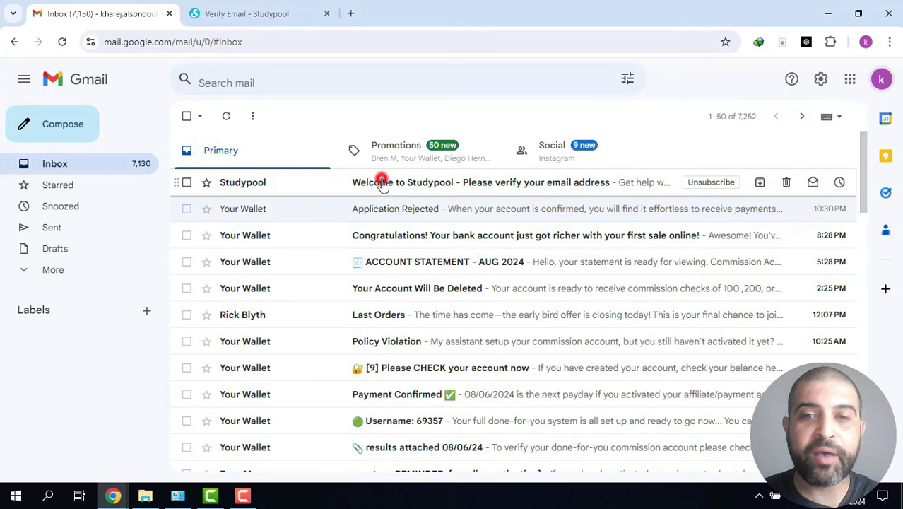
{"action": "left_click", "coordinate": [382, 183]}
{"action": "scroll", "coordinate": [537, 227], "scroll_direction": "down", "scroll_amount": 3}
{"action": "left_click", "coordinate": [537, 228]}
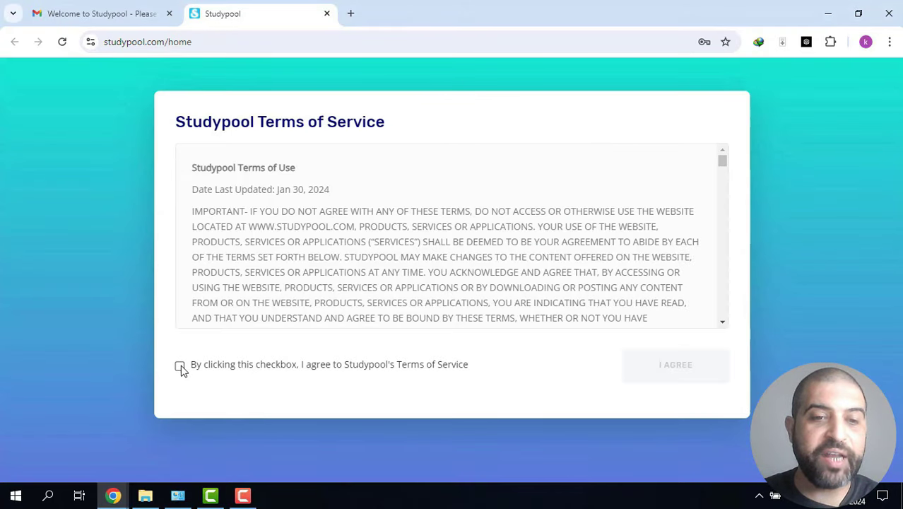
{"action": "left_click", "coordinate": [180, 366]}
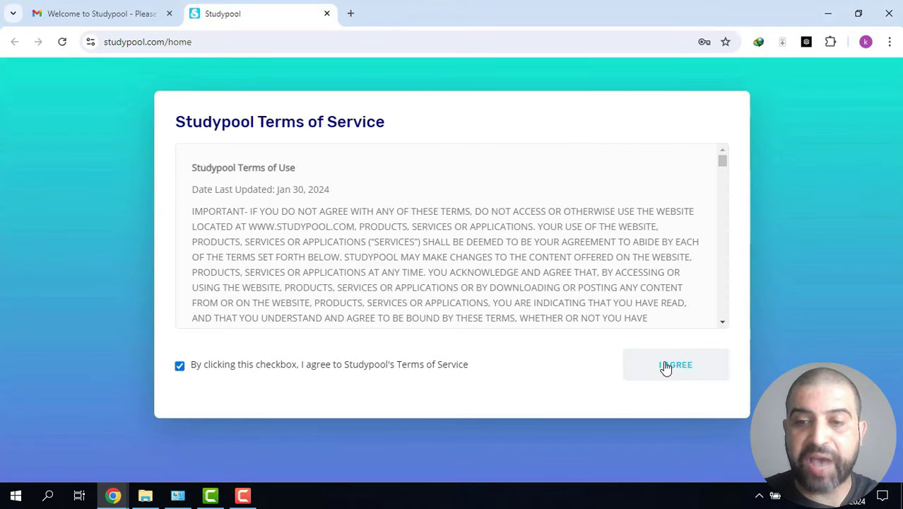
{"action": "left_click", "coordinate": [665, 366]}
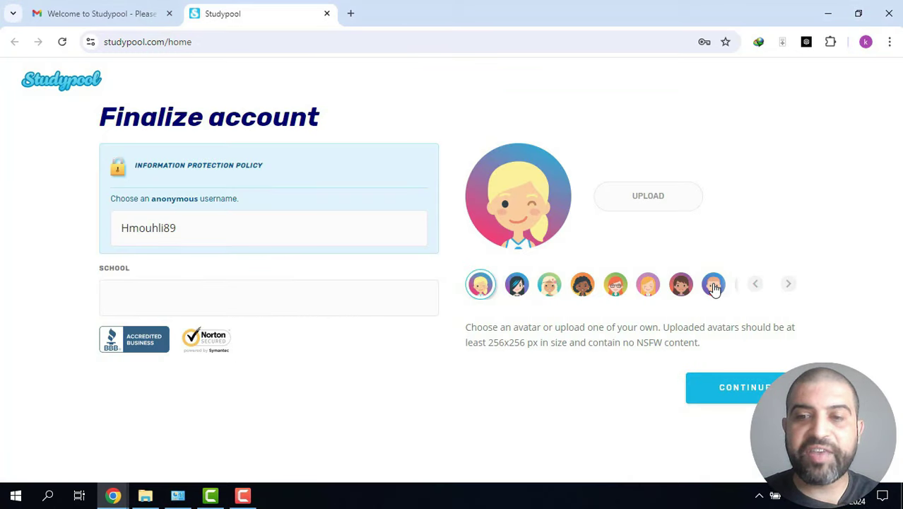
Finalize the account with the bearded man avatar and the school "Higher Institute of Management of Sousse"
{"action": "left_click", "coordinate": [714, 288]}
{"action": "left_click_drag", "start_coordinate": [134, 268], "coordinate": [91, 267]}
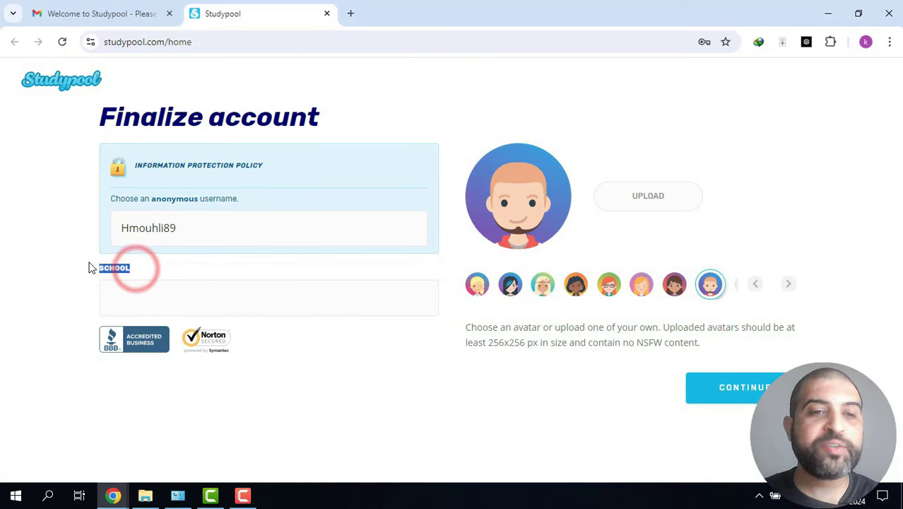
{"action": "left_click", "coordinate": [148, 269]}
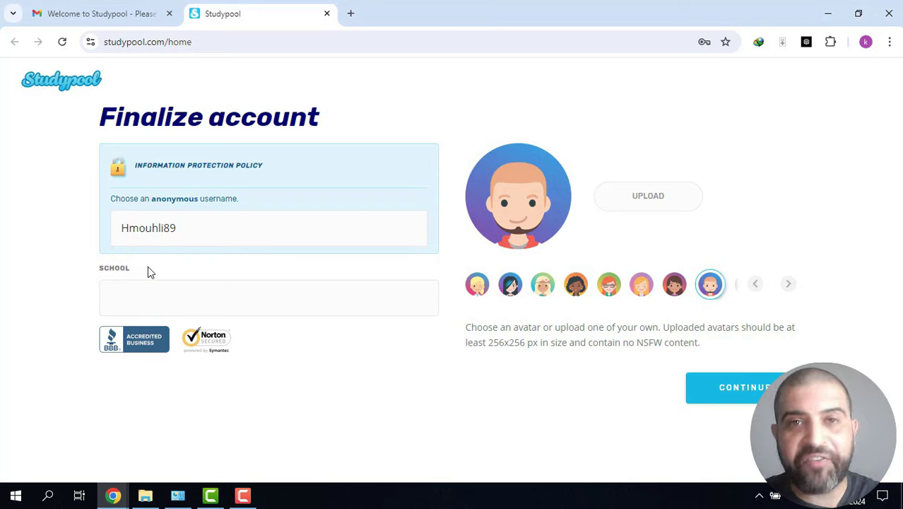
{"action": "left_click", "coordinate": [198, 288]}
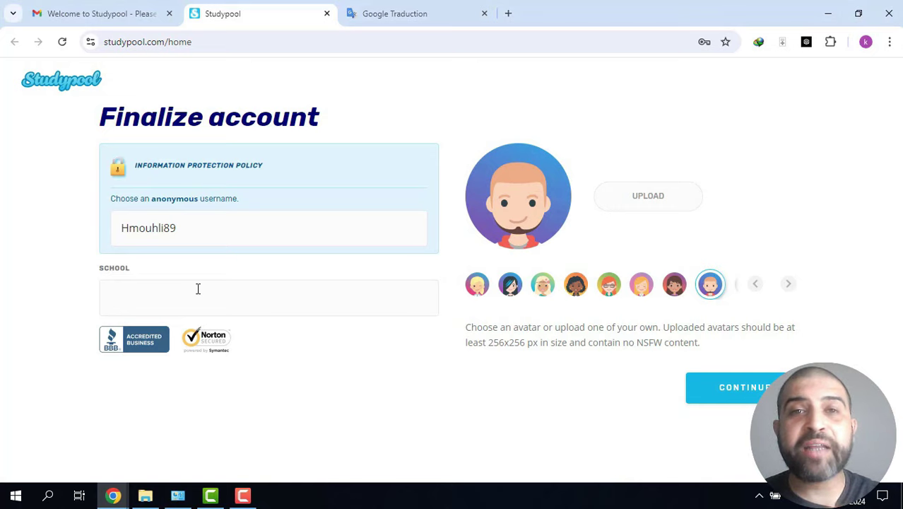
{"action": "type", "text": "Higher Institute of Management of Sousse"}
{"action": "left_click_drag", "start_coordinate": [347, 296], "coordinate": [110, 295]}
{"action": "left_click", "coordinate": [288, 297]}
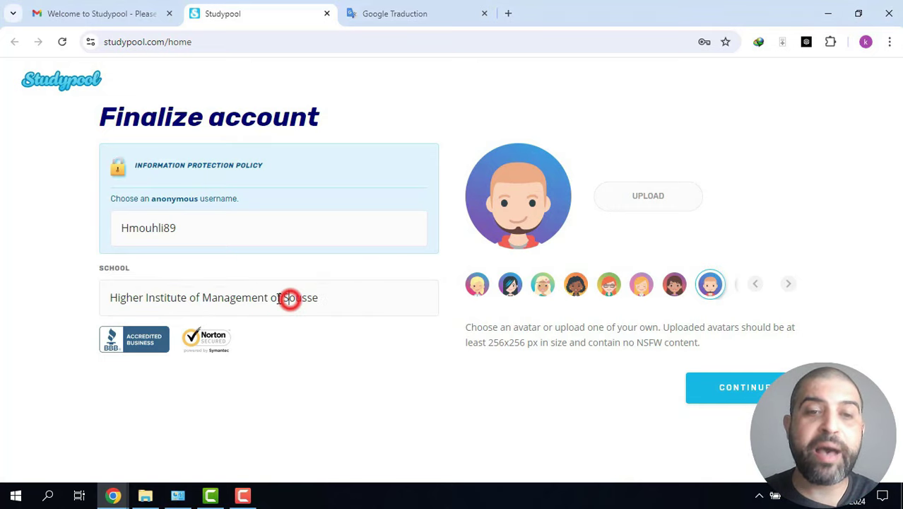
{"action": "left_click", "coordinate": [746, 397]}
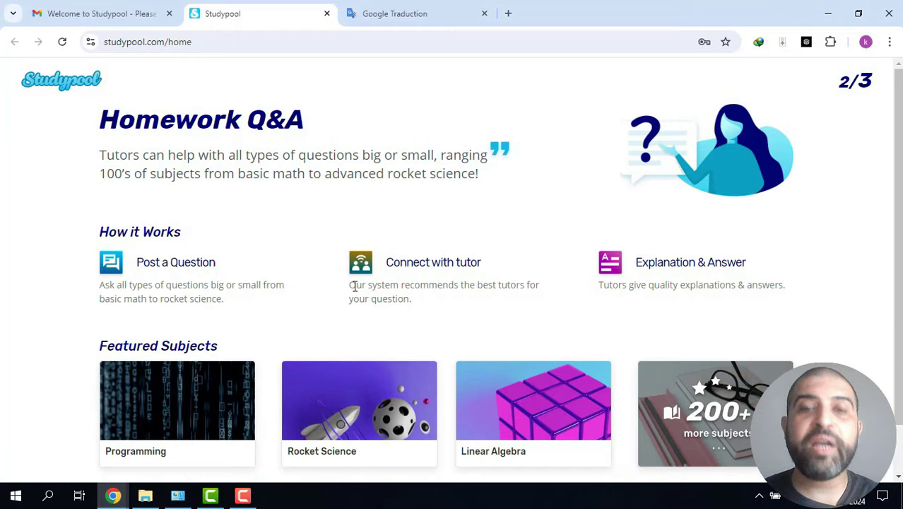
Finish the onboarding by going through the Homework Q&A and Notebank introduction pages to the dashboard
{"action": "scroll", "coordinate": [355, 285], "scroll_direction": "down", "scroll_amount": 1}
{"action": "left_click", "coordinate": [730, 452]}
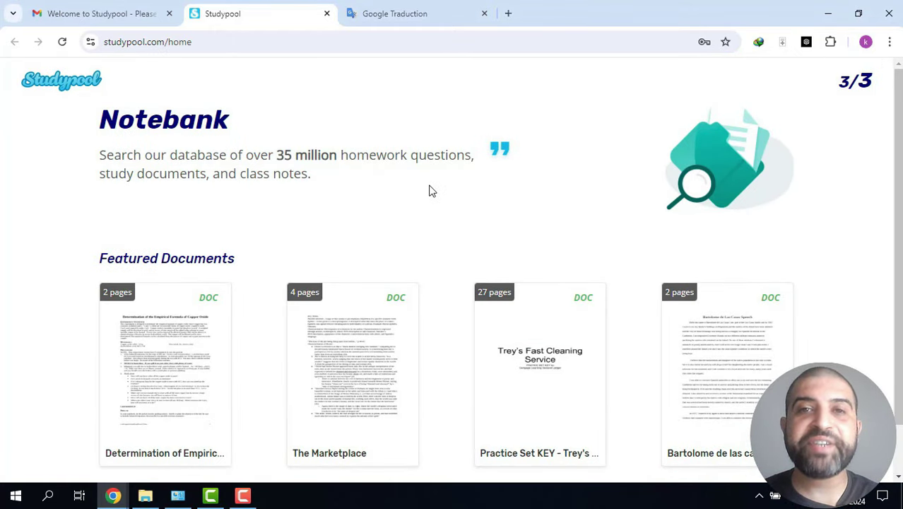
{"action": "scroll", "coordinate": [430, 189], "scroll_direction": "down", "scroll_amount": 1}
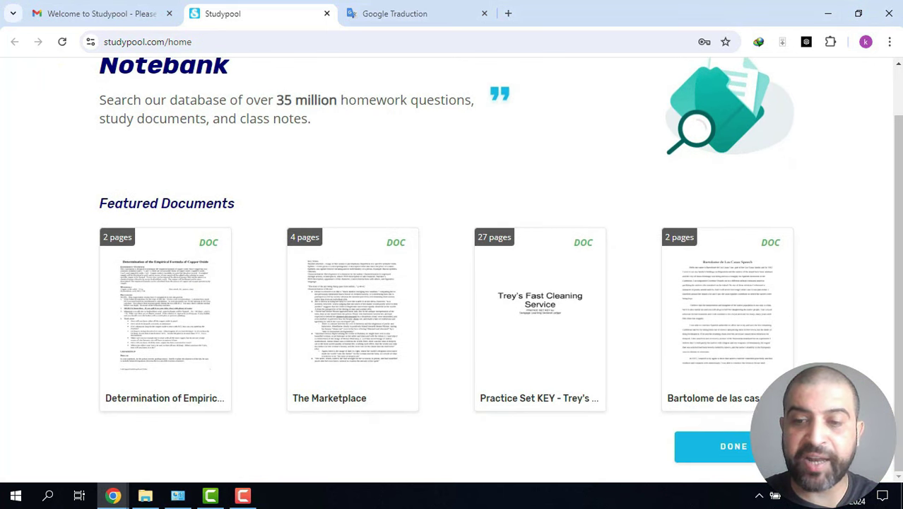
{"action": "left_click", "coordinate": [735, 447]}
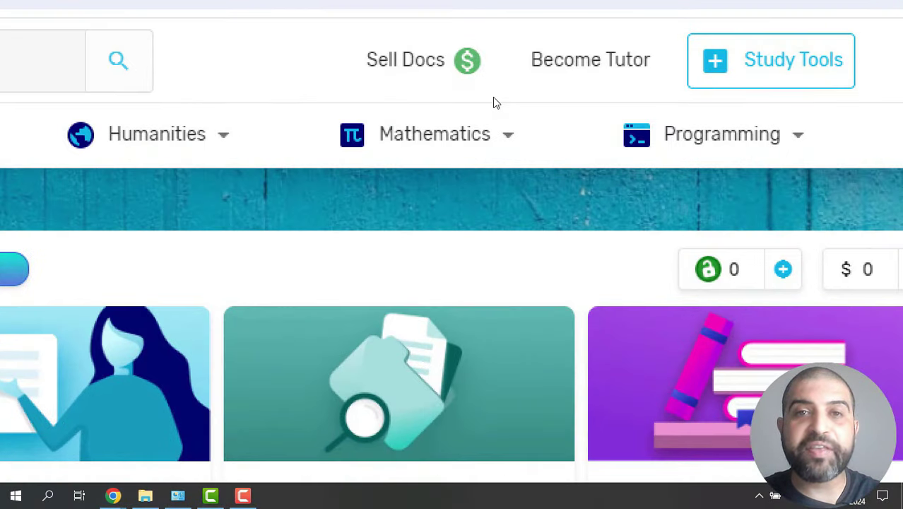
Open the Sell Docs page's Maximize Earnings guidelines and examine the high-quality rule in the Do list
{"action": "left_click", "coordinate": [492, 97]}
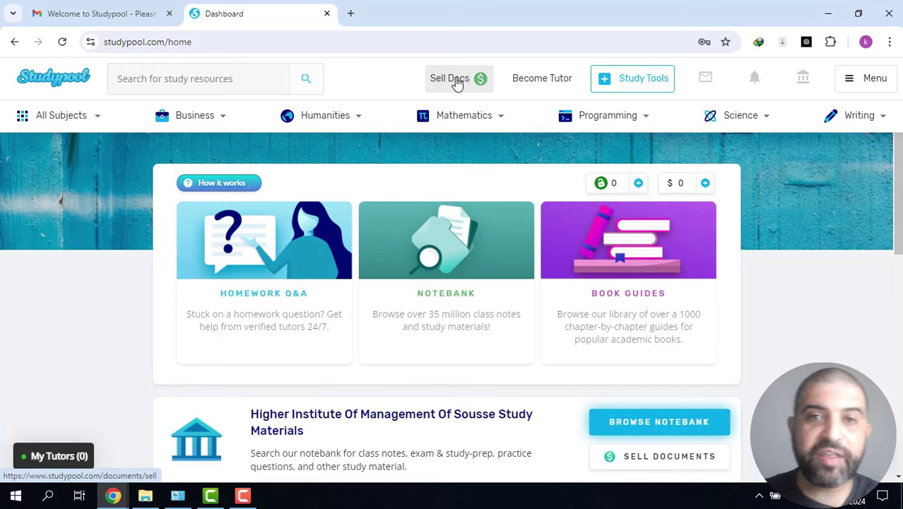
{"action": "left_click", "coordinate": [458, 80]}
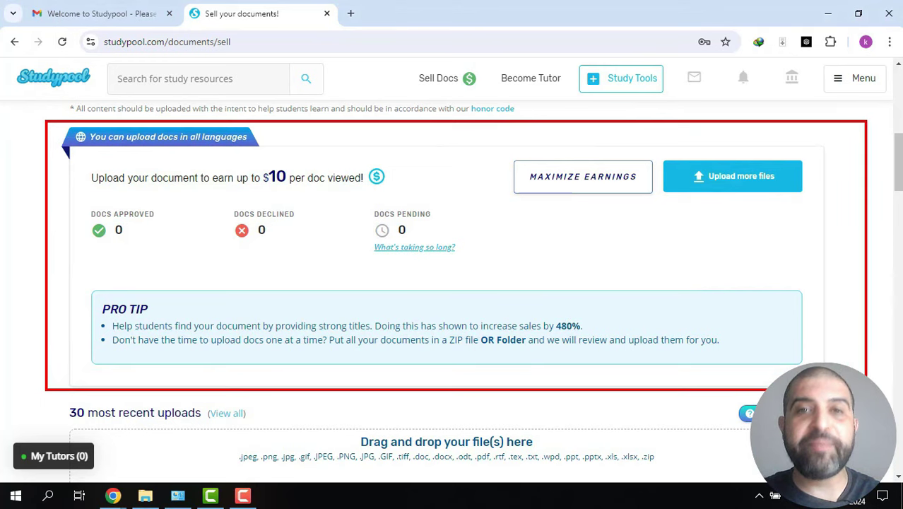
{"action": "left_click", "coordinate": [553, 180]}
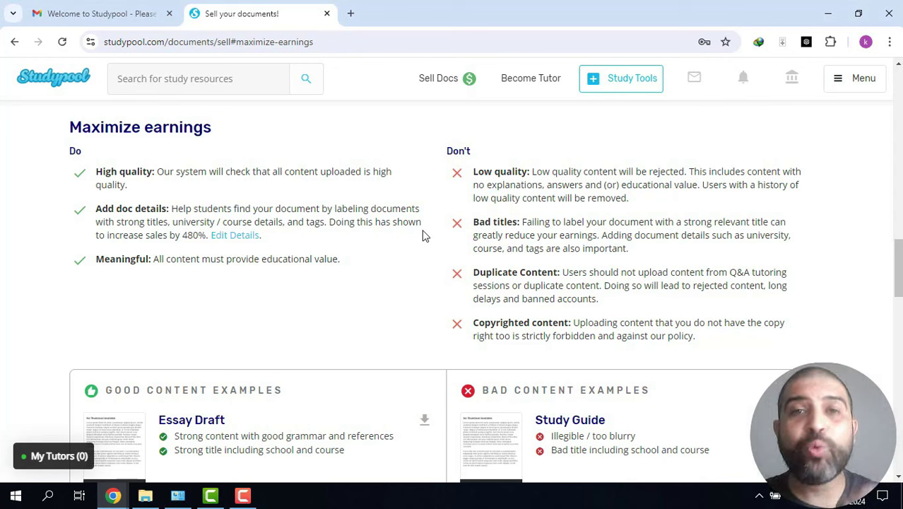
{"action": "double_click", "coordinate": [91, 150]}
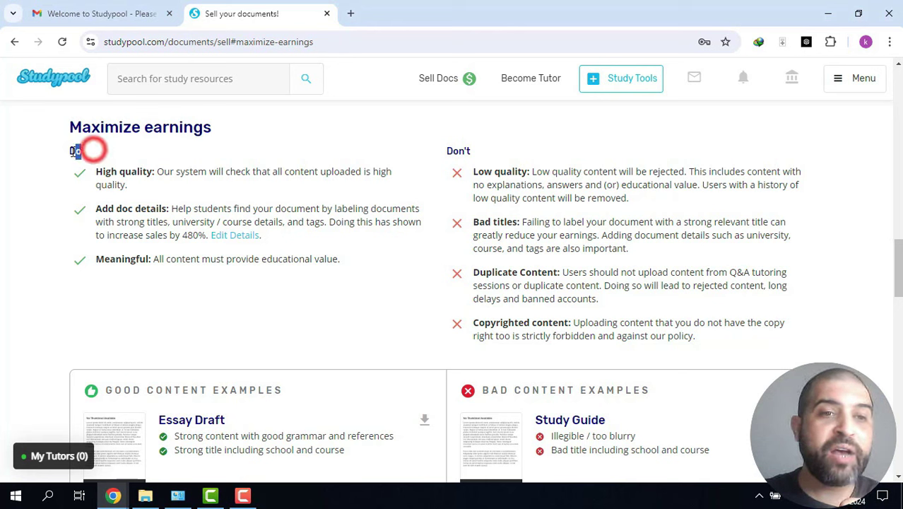
{"action": "left_click", "coordinate": [145, 151]}
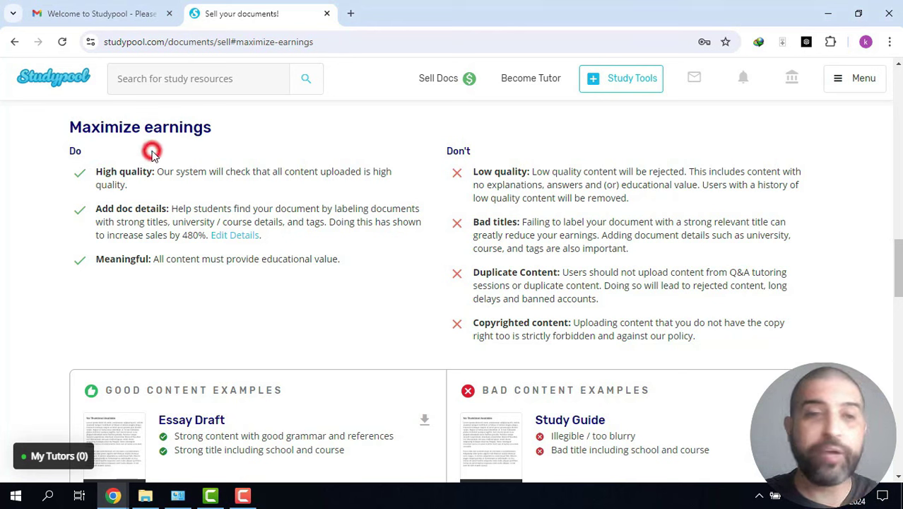
{"action": "left_click", "coordinate": [97, 173]}
{"action": "left_click_drag", "start_coordinate": [97, 175], "coordinate": [156, 171]}
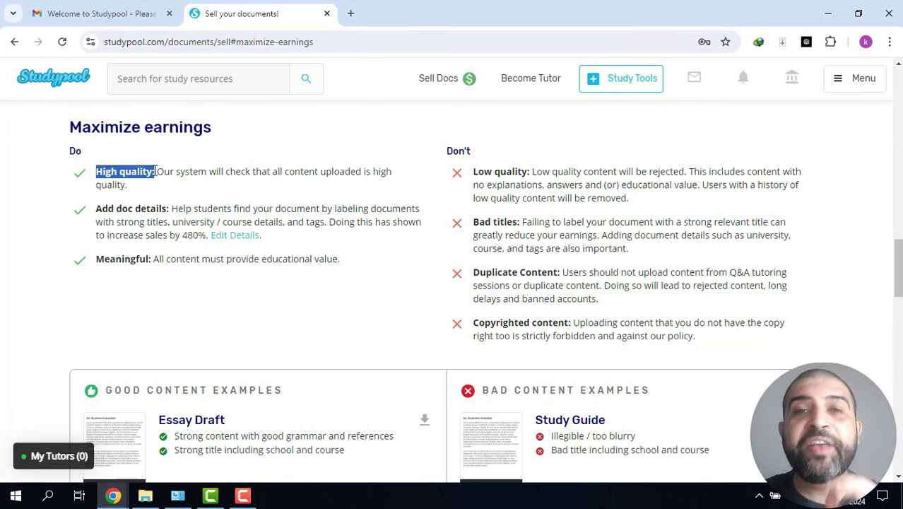
Open the Essay Draft PDF from the good content examples, read through its pages and return to the guidelines
{"action": "scroll", "coordinate": [125, 212], "scroll_direction": "down", "scroll_amount": 3}
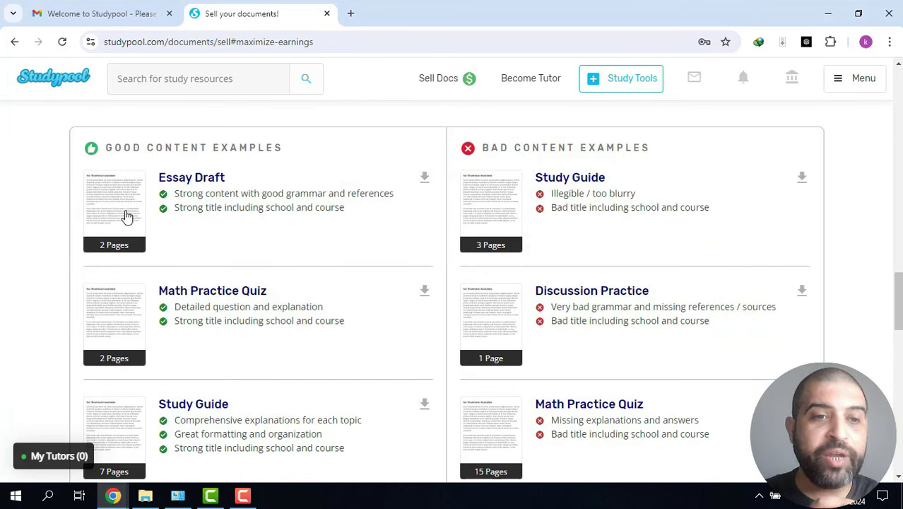
{"action": "left_click", "coordinate": [124, 207]}
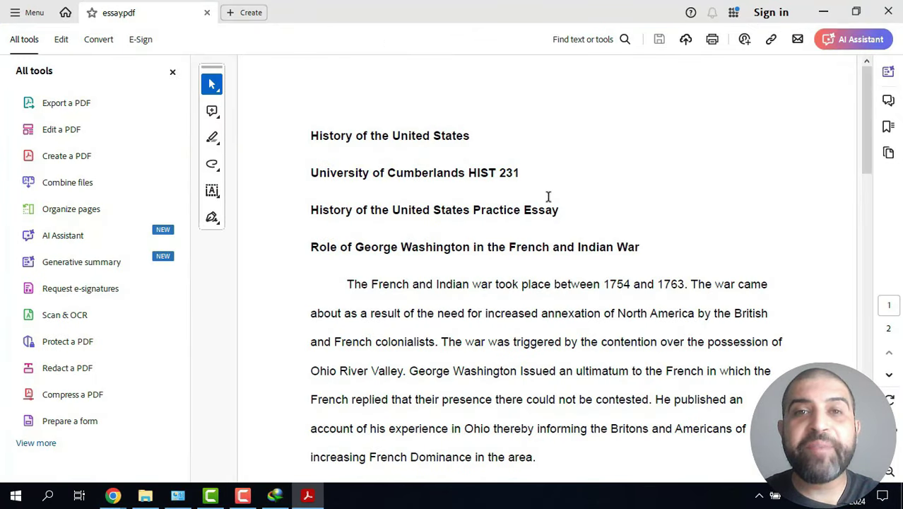
{"action": "scroll", "coordinate": [548, 197], "scroll_direction": "down", "scroll_amount": 10}
{"action": "scroll", "coordinate": [552, 203], "scroll_direction": "down", "scroll_amount": 10}
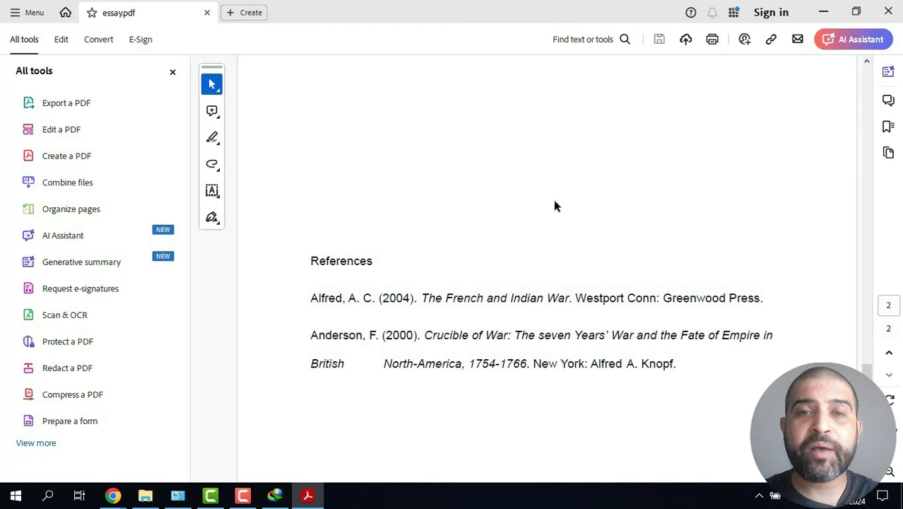
{"action": "scroll", "coordinate": [538, 218], "scroll_direction": "up", "scroll_amount": 10}
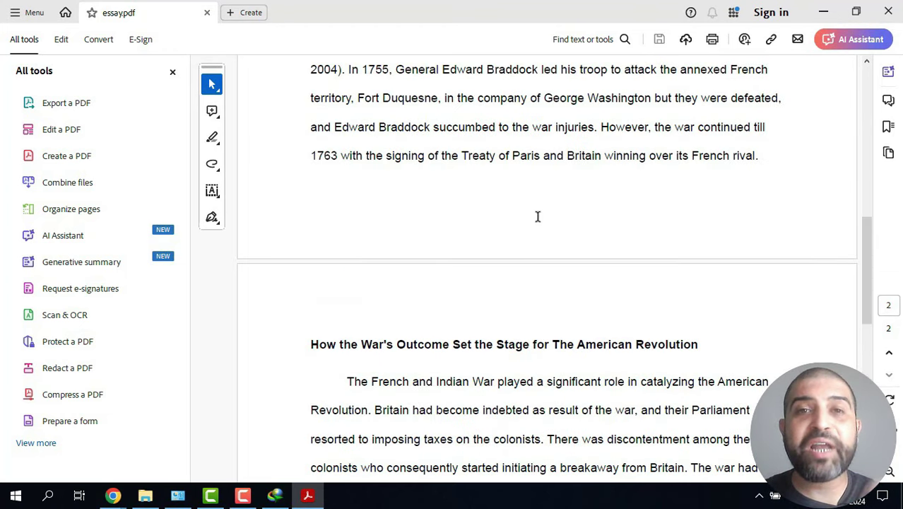
{"action": "scroll", "coordinate": [544, 218], "scroll_direction": "up", "scroll_amount": 3}
{"action": "key", "text": "alt+Tab"}
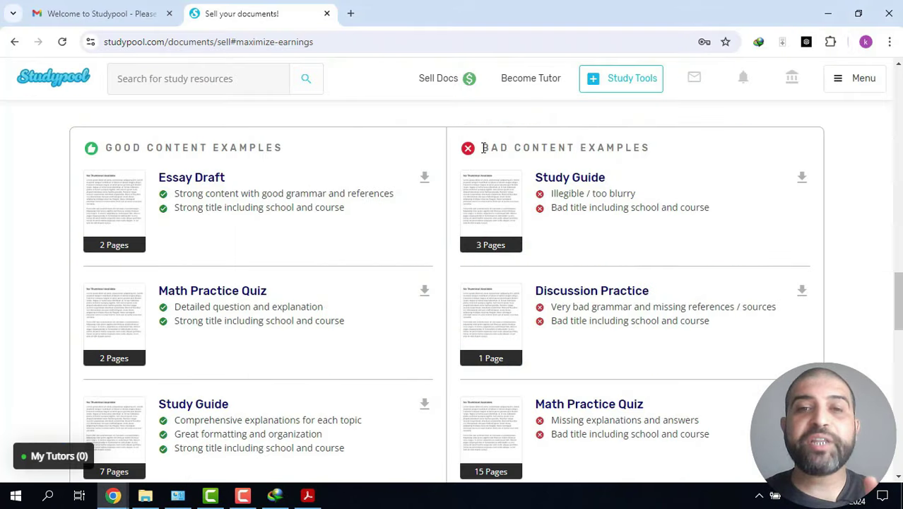
Open the Study Guide PDF from the bad content examples and look through its pages
{"action": "left_click_drag", "start_coordinate": [485, 147], "coordinate": [651, 146]}
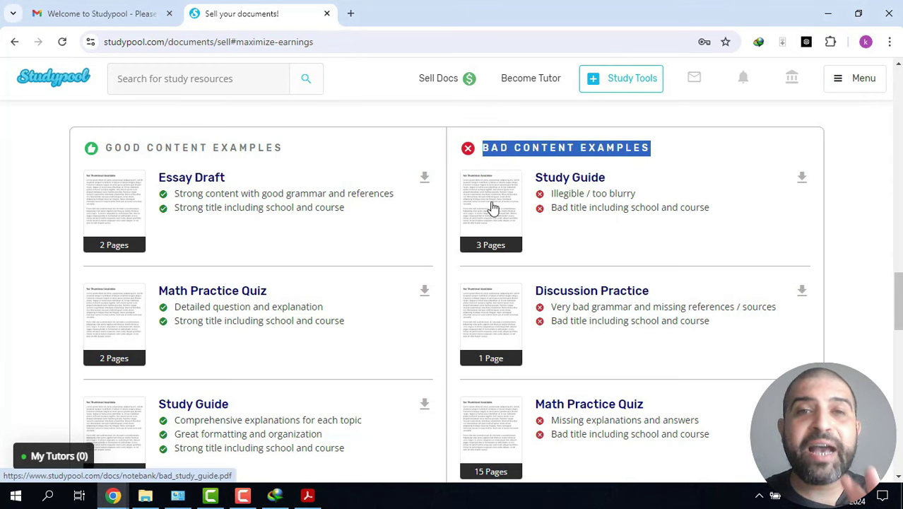
{"action": "left_click", "coordinate": [493, 208]}
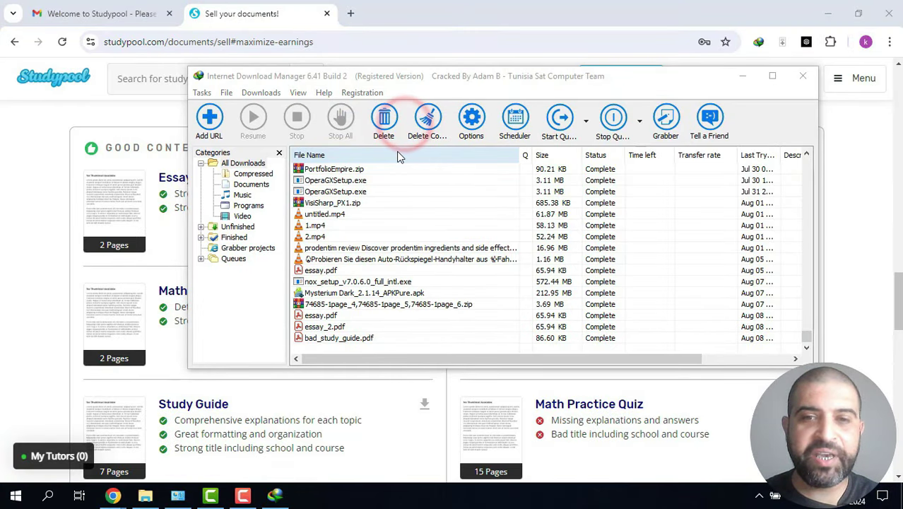
{"action": "scroll", "coordinate": [489, 202], "scroll_direction": "down", "scroll_amount": 2}
{"action": "scroll", "coordinate": [489, 202], "scroll_direction": "down", "scroll_amount": 4}
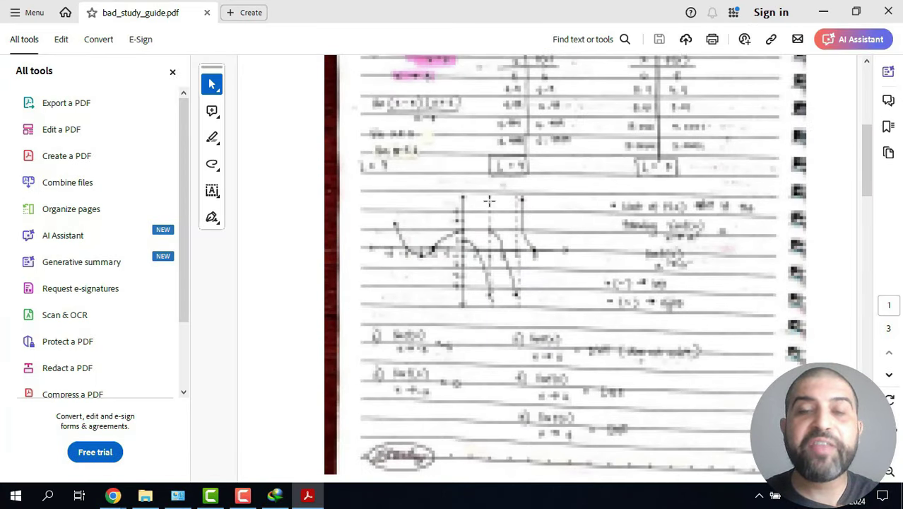
{"action": "scroll", "coordinate": [538, 286], "scroll_direction": "down", "scroll_amount": 4}
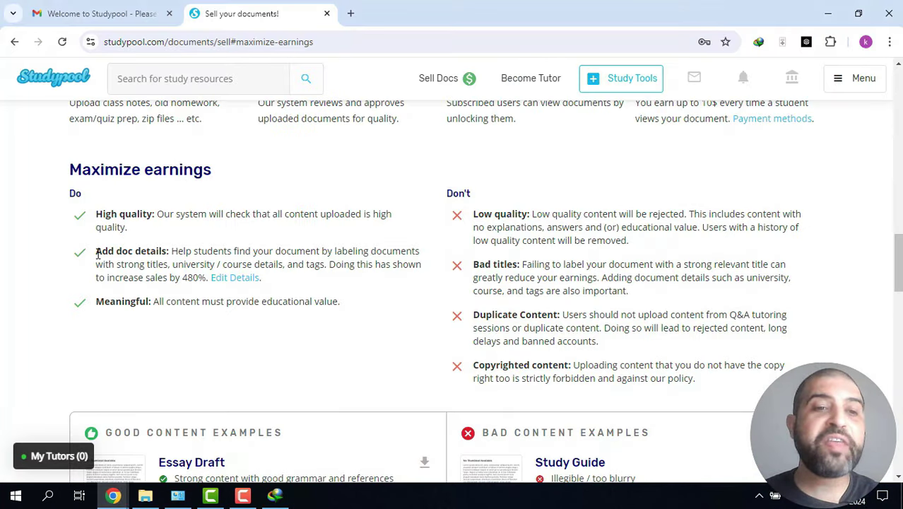
Read the "Add doc details" guideline in the Do list under Maximize Earnings
{"action": "left_click", "coordinate": [101, 255]}
{"action": "left_click_drag", "start_coordinate": [101, 255], "coordinate": [163, 252]}
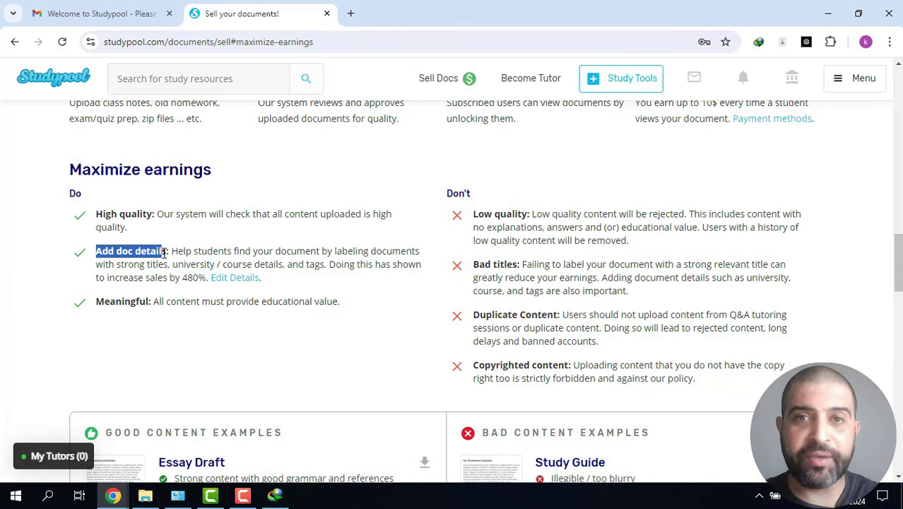
{"action": "left_click", "coordinate": [173, 251]}
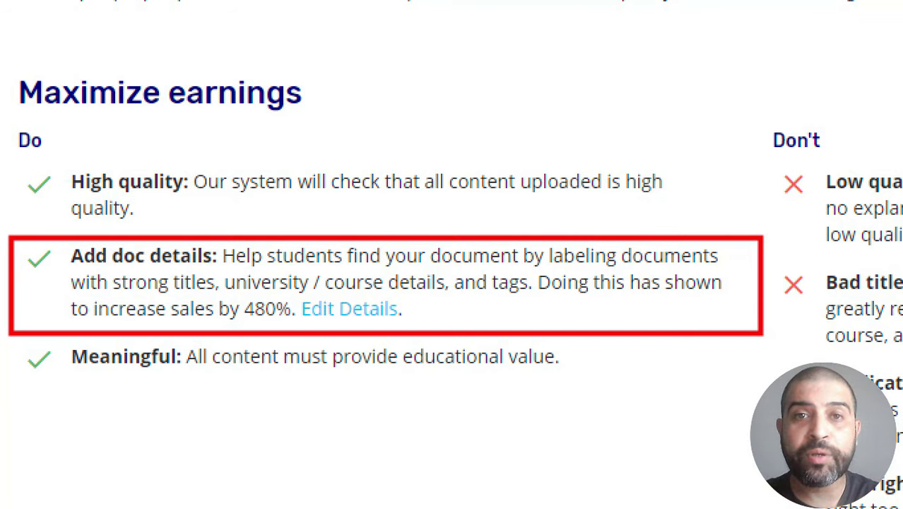
Read the "Meaningful" guideline and examine the accepted file formats listed in the document upload area
{"action": "left_click", "coordinate": [41, 345]}
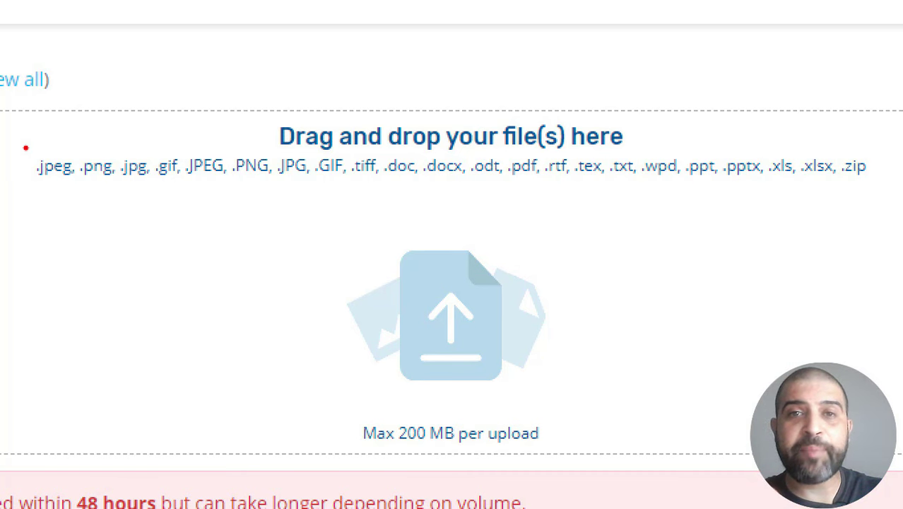
{"action": "left_click", "coordinate": [78, 154]}
{"action": "left_click", "coordinate": [46, 152]}
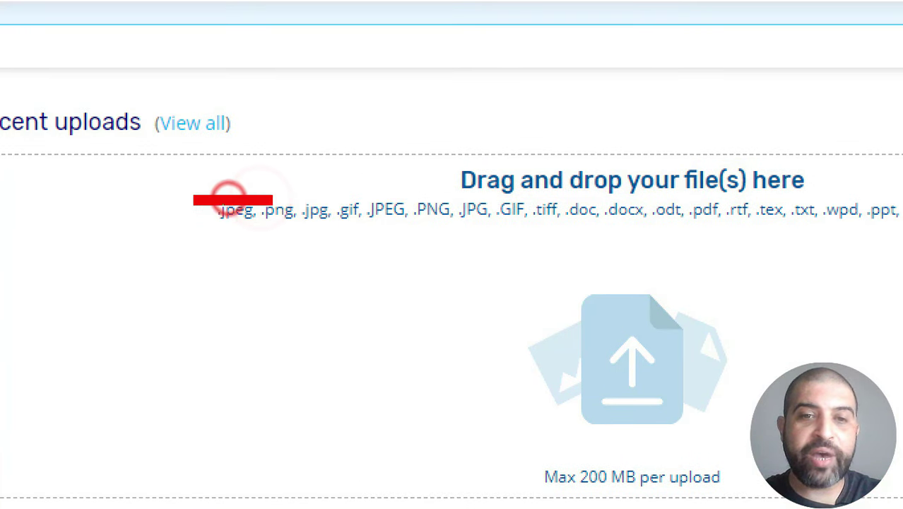
{"action": "left_click", "coordinate": [412, 195]}
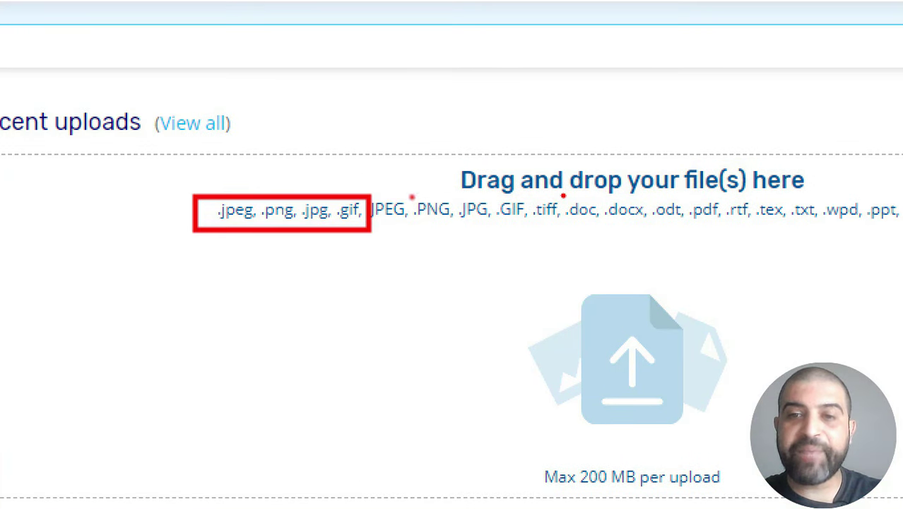
{"action": "left_click", "coordinate": [476, 198]}
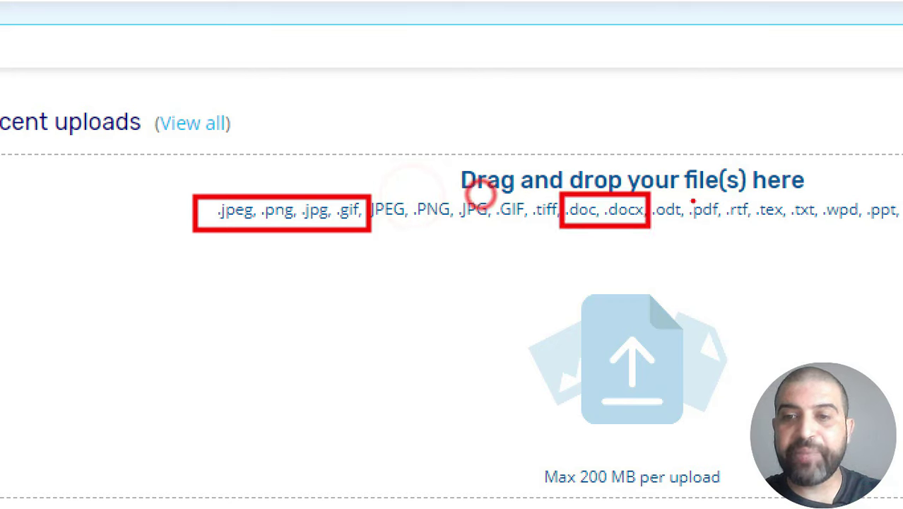
{"action": "left_click", "coordinate": [528, 199]}
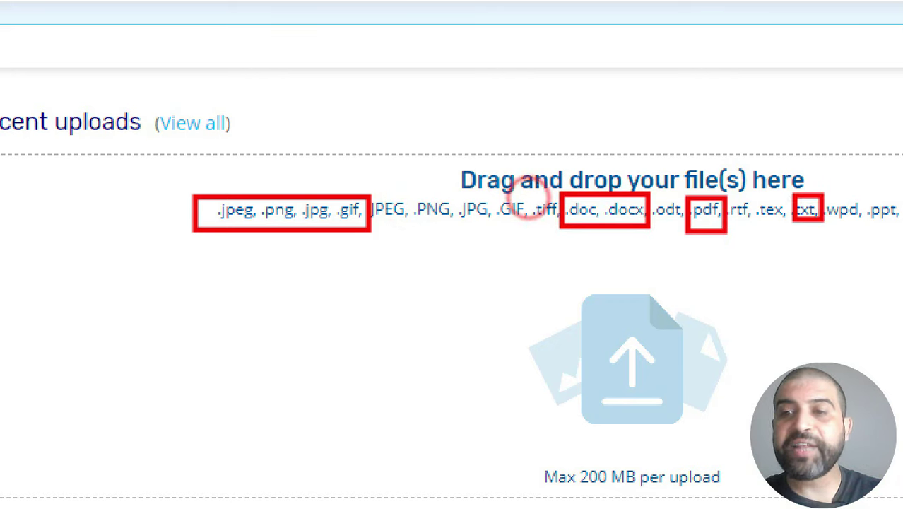
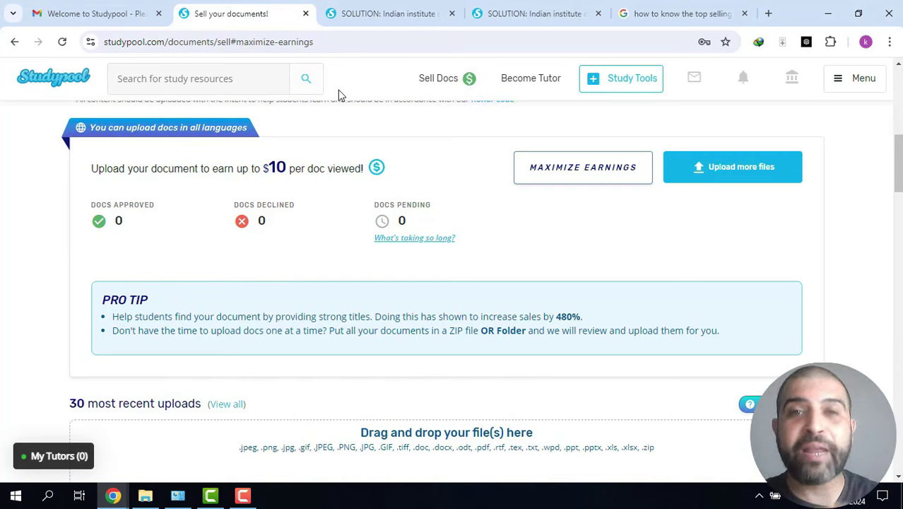
Switch to Canva and create a new custom-size design 880 px wide and 1245 px high
{"action": "key", "text": "alt+Tab"}
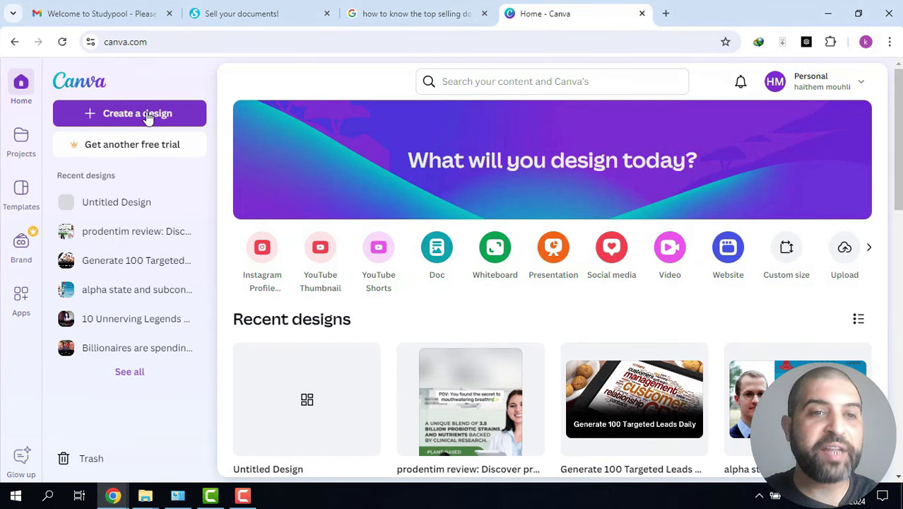
{"action": "left_click", "coordinate": [145, 115]}
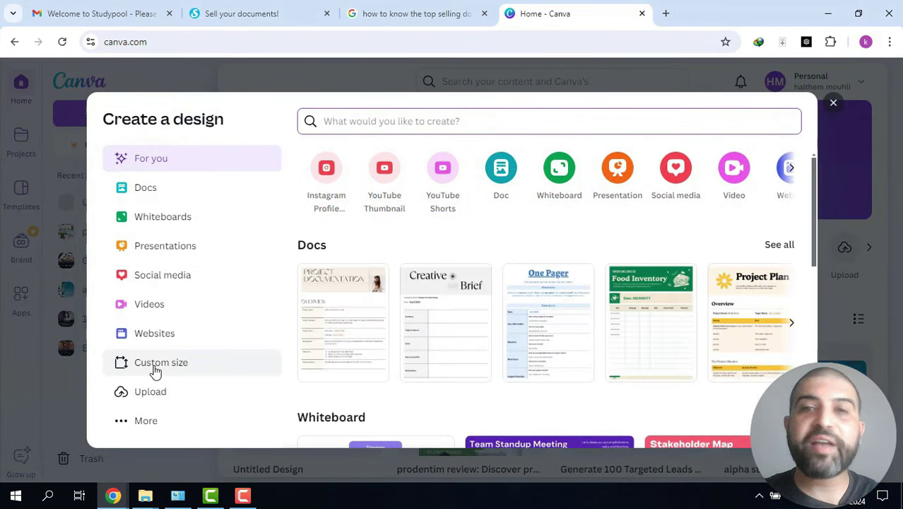
{"action": "left_click", "coordinate": [154, 371]}
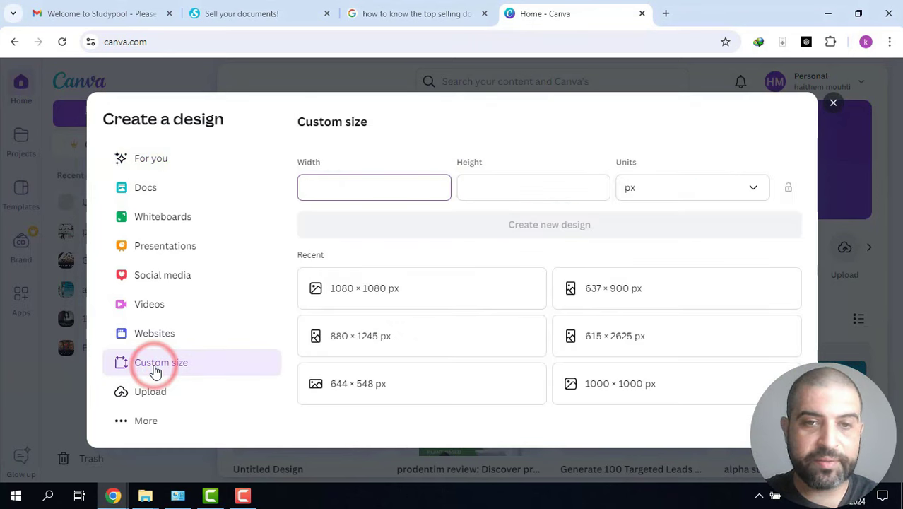
{"action": "type", "text": "880"}
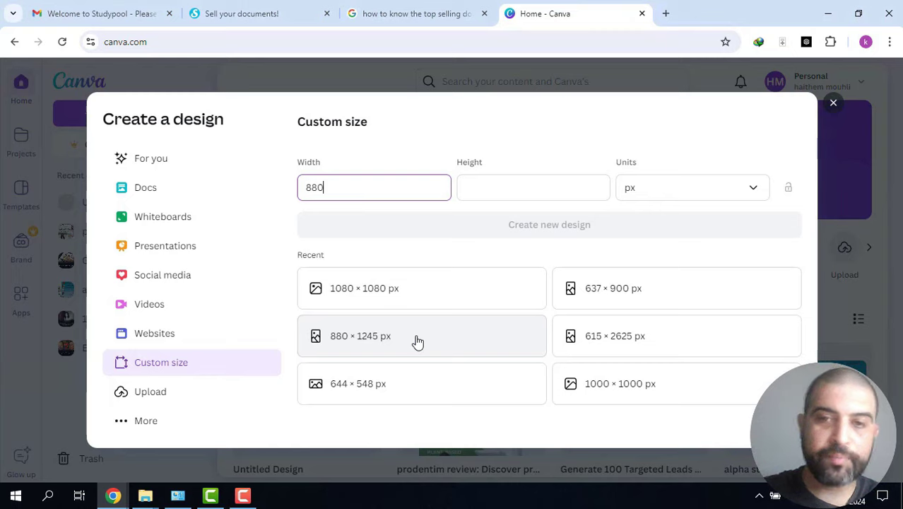
{"action": "left_click", "coordinate": [539, 178]}
{"action": "type", "text": "1245"}
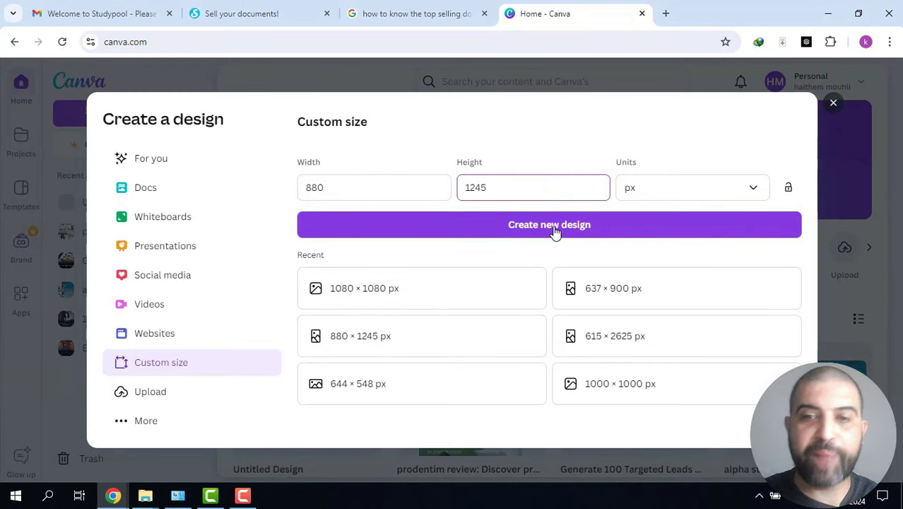
{"action": "left_click", "coordinate": [558, 234]}
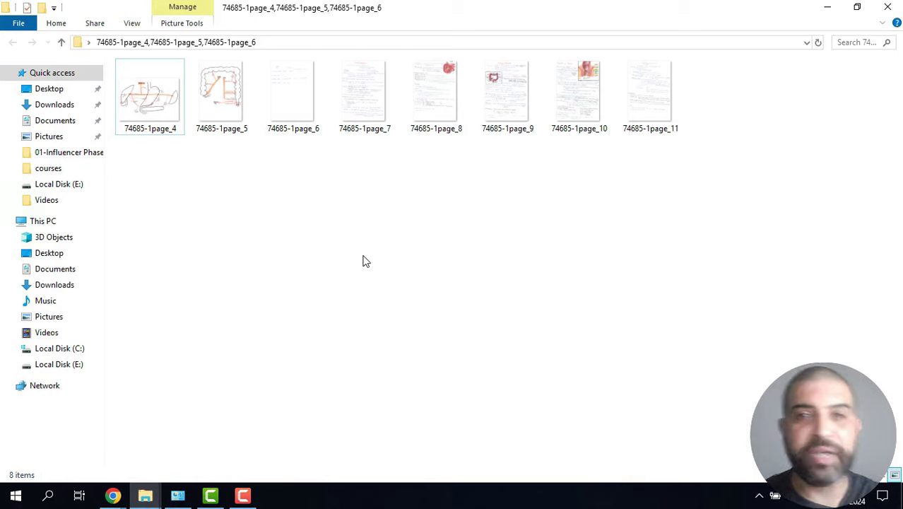
Rename the eight scanned page images in the folder in page order, from 1 to 8
{"action": "left_click", "coordinate": [150, 128]}
{"action": "key", "text": "F2"}
{"action": "type", "text": "1"}
{"action": "left_click", "coordinate": [236, 200]}
{"action": "left_click", "coordinate": [219, 133]}
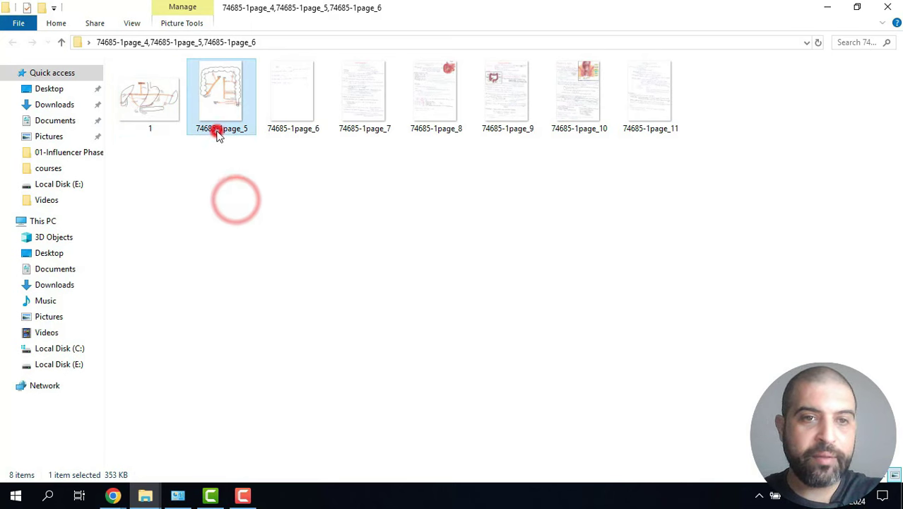
{"action": "key", "text": "F2"}
{"action": "type", "text": "2"}
{"action": "left_click", "coordinate": [242, 165]}
{"action": "left_click", "coordinate": [289, 127]}
{"action": "key", "text": "F2"}
Return to the Canva design and upload all eight numbered images from the 74685-1page folder on the Desktop
{"action": "left_click", "coordinate": [122, 495]}
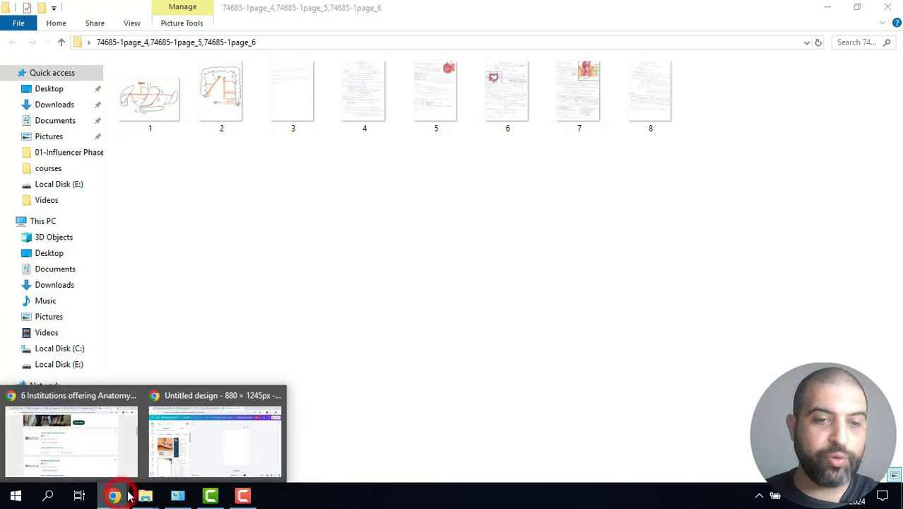
{"action": "left_click", "coordinate": [216, 438]}
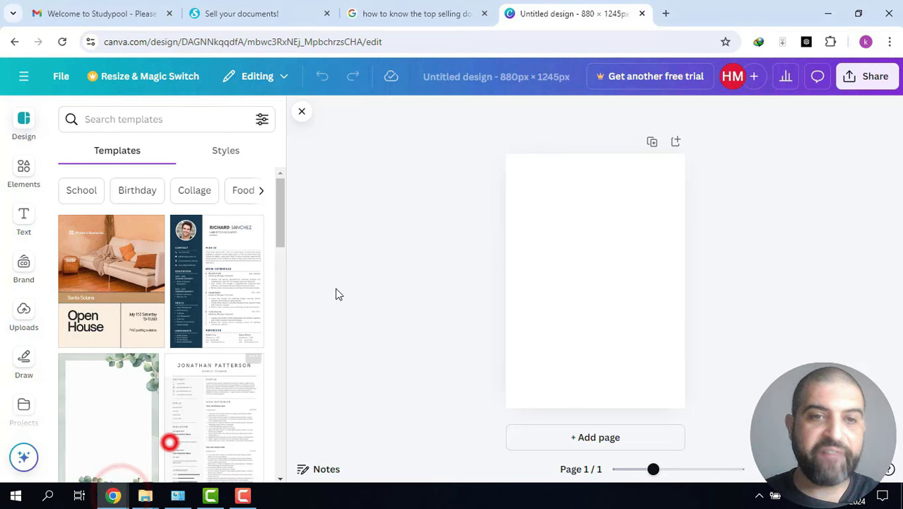
{"action": "left_click", "coordinate": [24, 315]}
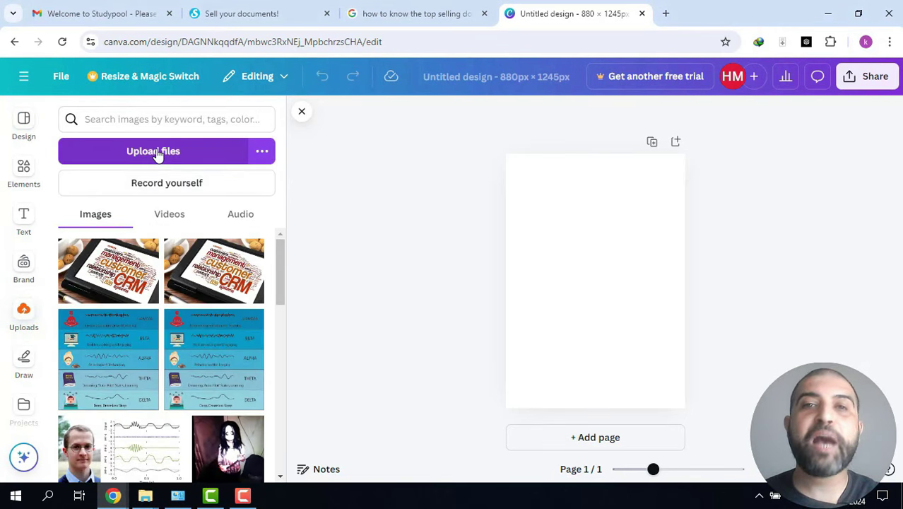
{"action": "left_click", "coordinate": [156, 151]}
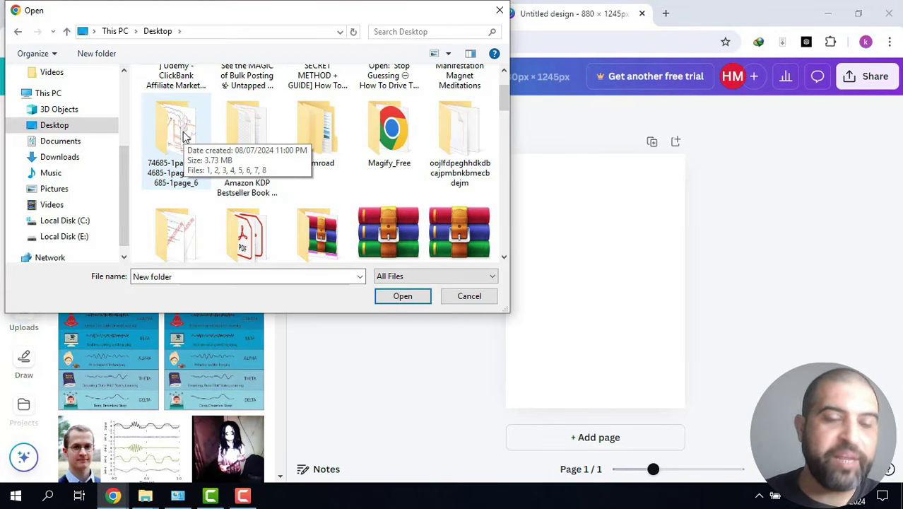
{"action": "left_click", "coordinate": [182, 134]}
{"action": "double_click", "coordinate": [182, 134]}
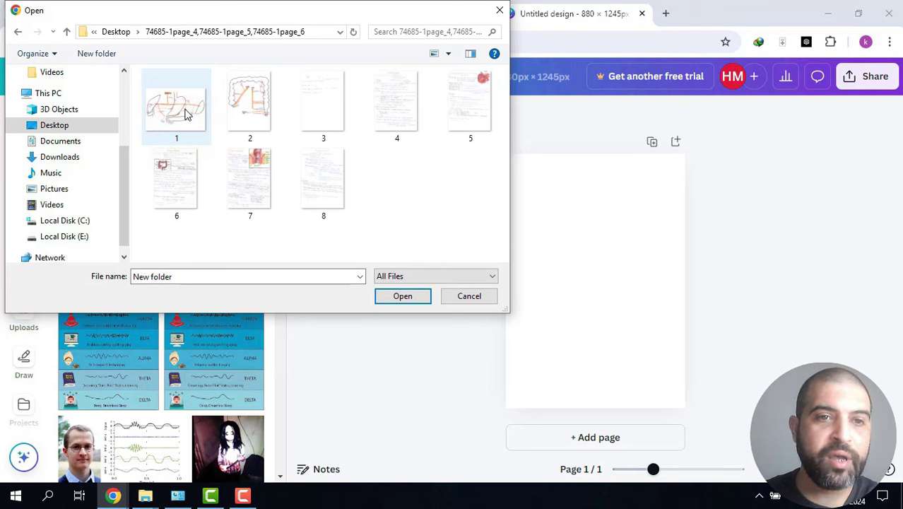
{"action": "left_click", "coordinate": [186, 113]}
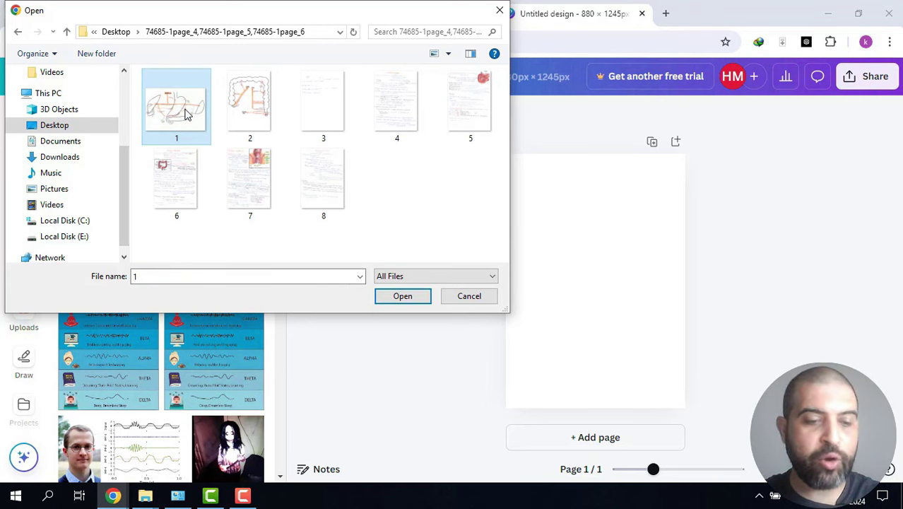
{"action": "key", "text": "ctrl+a"}
{"action": "left_click", "coordinate": [401, 296]}
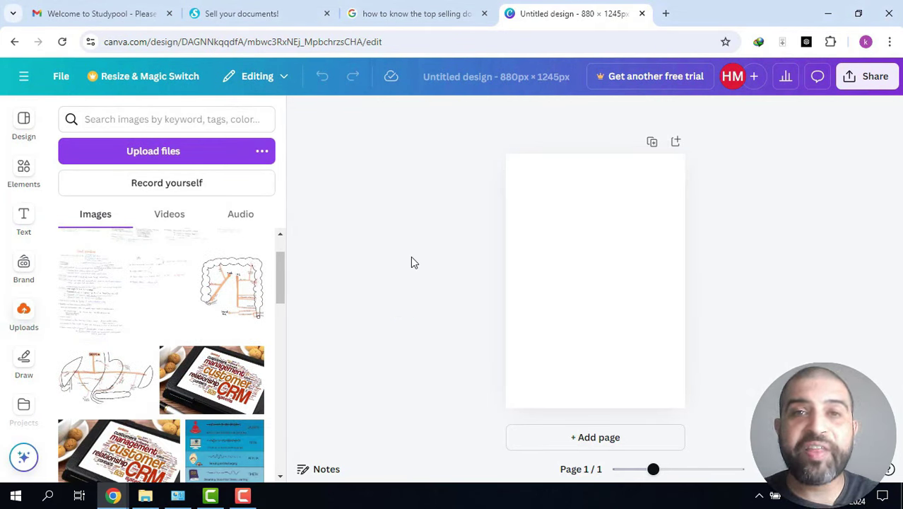
Check the numbered page images in the File Explorer folder and return to the Canva design
{"action": "key", "text": "alt+Tab"}
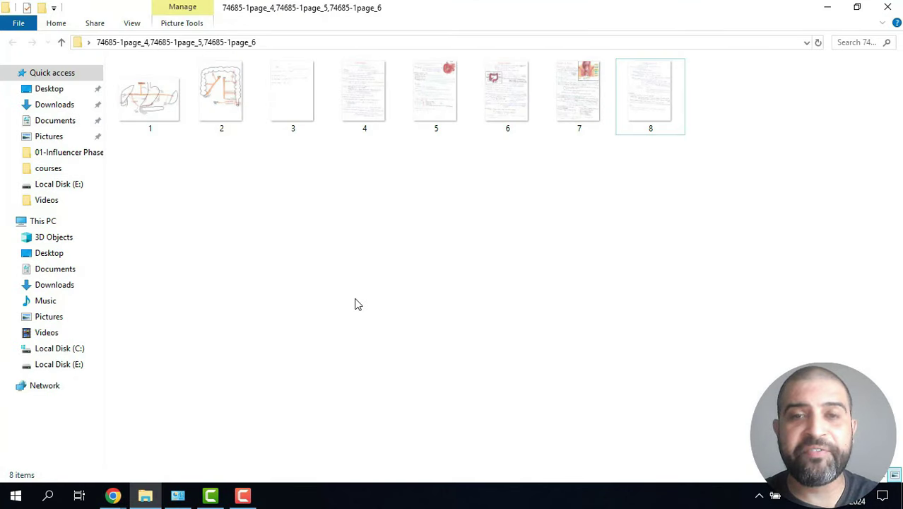
{"action": "left_click", "coordinate": [113, 494]}
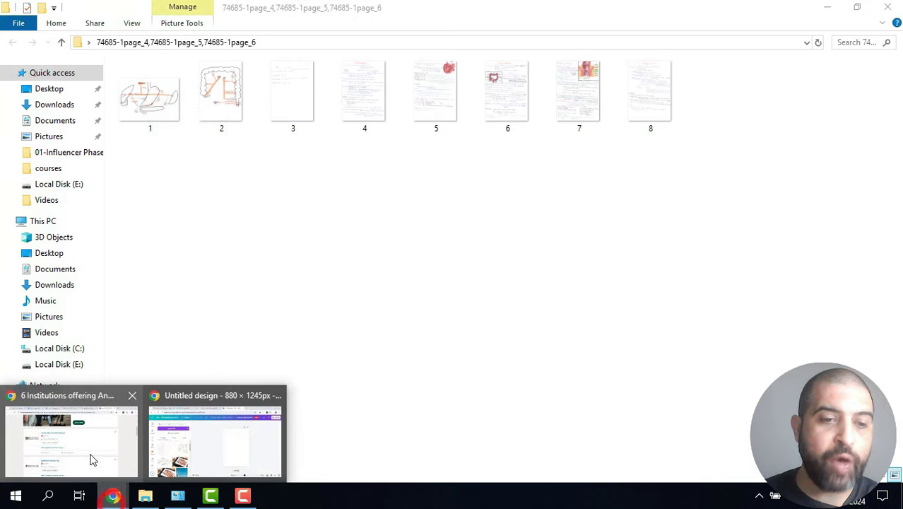
{"action": "left_click", "coordinate": [203, 447]}
Place the uploaded celiac diagram on page 1, enlarge it to the full page width and centre it vertically
{"action": "left_click", "coordinate": [119, 385]}
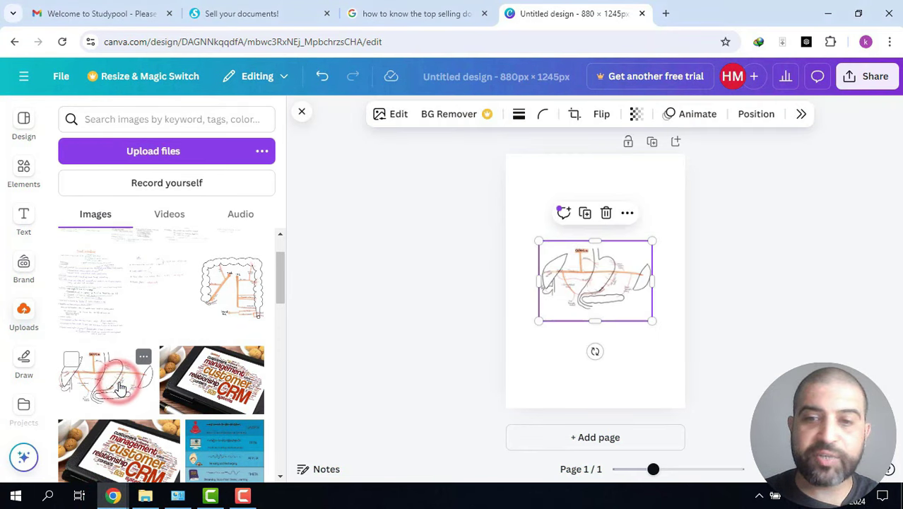
{"action": "mouse_move", "coordinate": [538, 242]}
{"action": "left_mouse_down"}
{"action": "mouse_move", "coordinate": [339, 78]}
{"action": "mouse_move", "coordinate": [535, 185]}
{"action": "left_mouse_up"}
{"action": "left_click", "coordinate": [509, 195]}
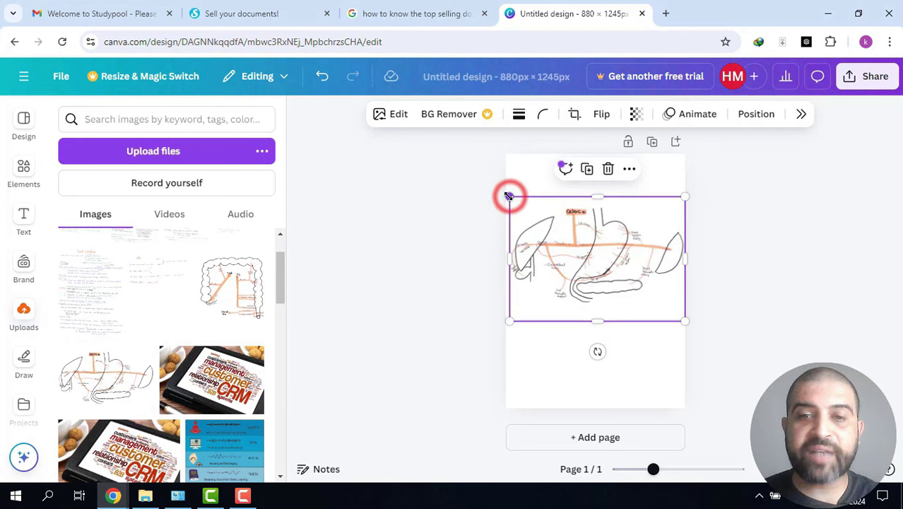
{"action": "left_click_drag", "start_coordinate": [588, 230], "coordinate": [592, 249]}
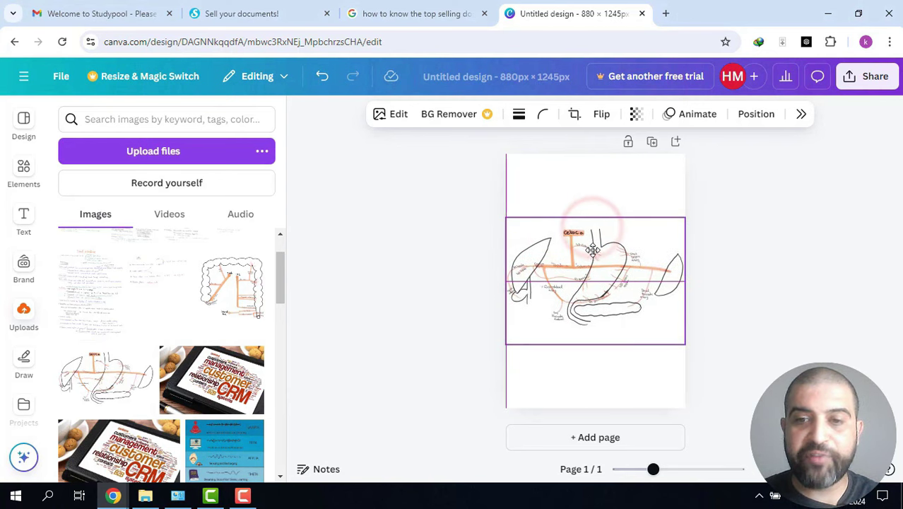
{"action": "left_click", "coordinate": [587, 260]}
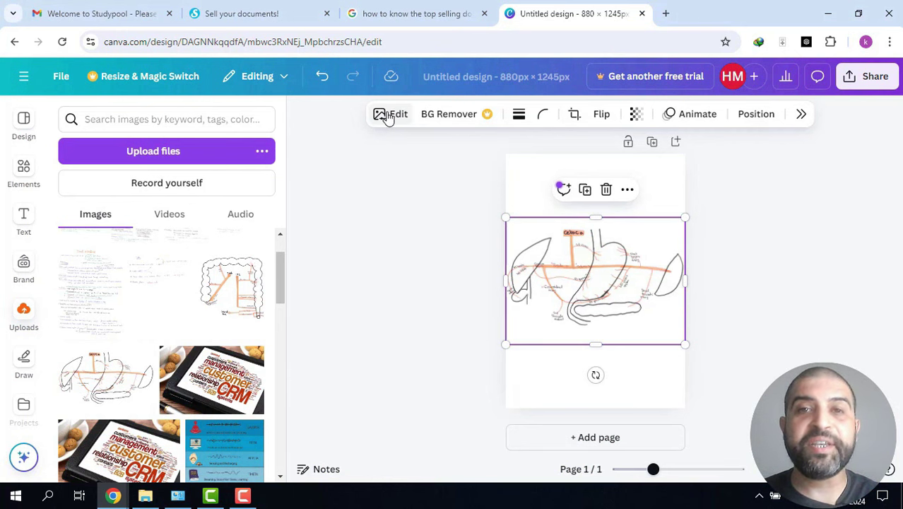
Upscale the diagram on page 1 by 4x with Image Upscaler and replace the original with the enhanced image
{"action": "left_click", "coordinate": [389, 116]}
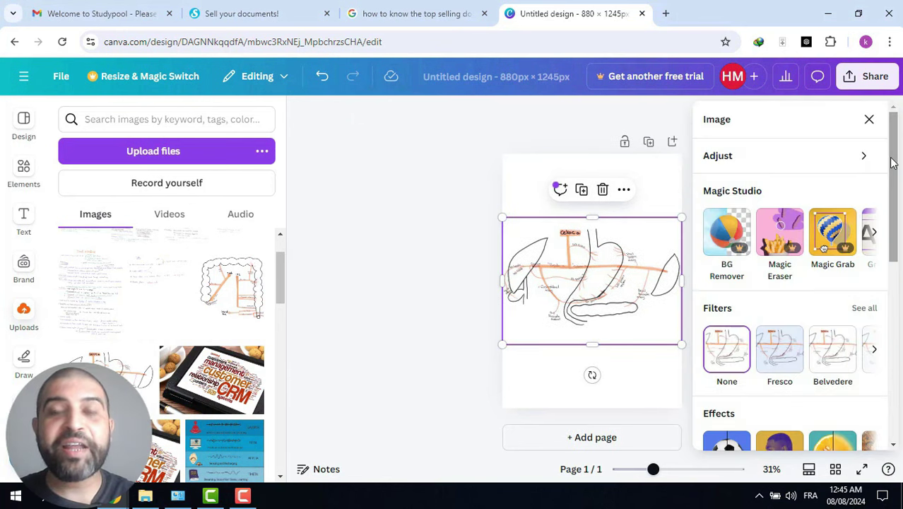
{"action": "left_click_drag", "start_coordinate": [891, 159], "coordinate": [898, 296]}
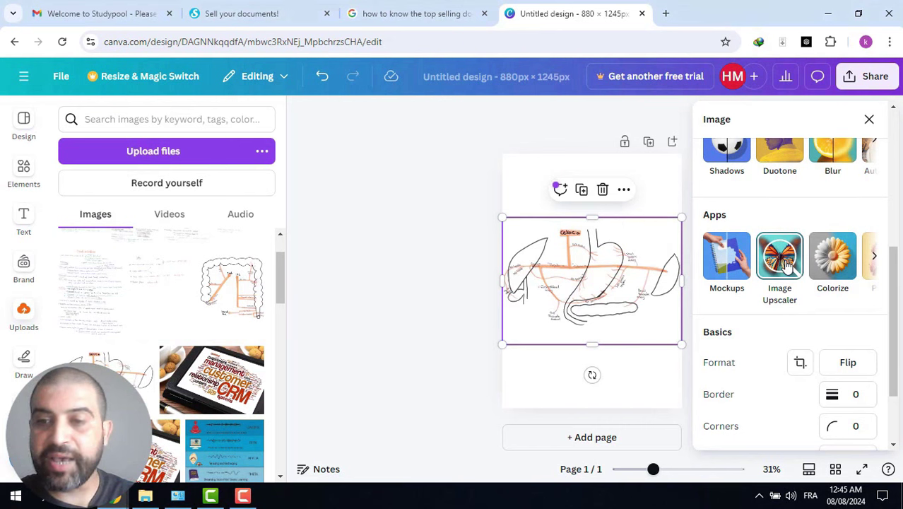
{"action": "left_click", "coordinate": [783, 262]}
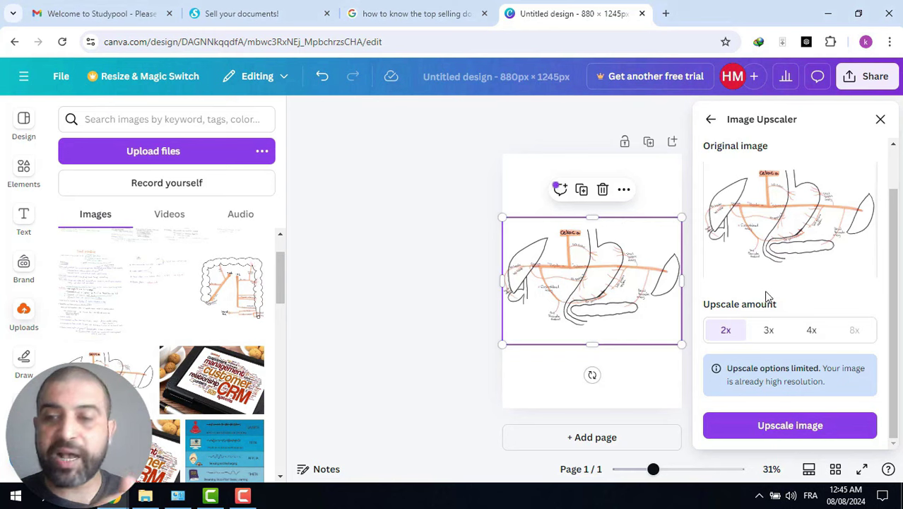
{"action": "left_click", "coordinate": [813, 331]}
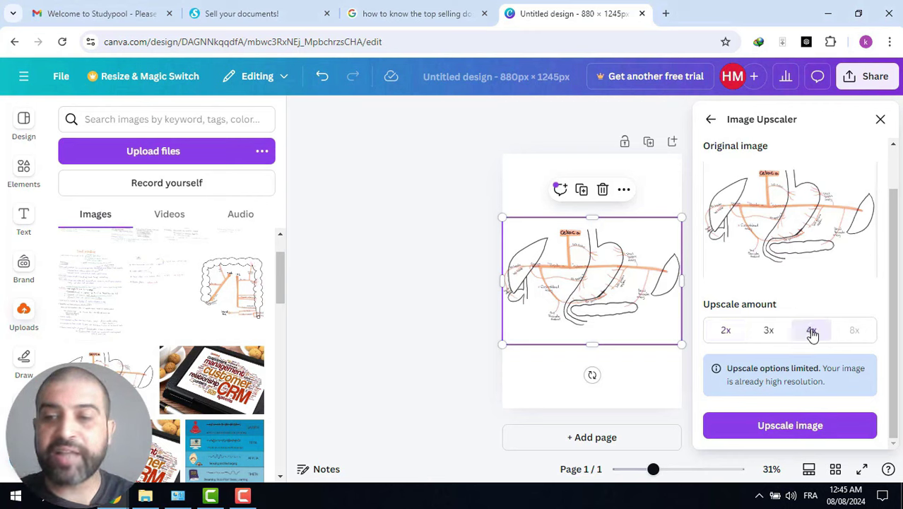
{"action": "left_click", "coordinate": [816, 427]}
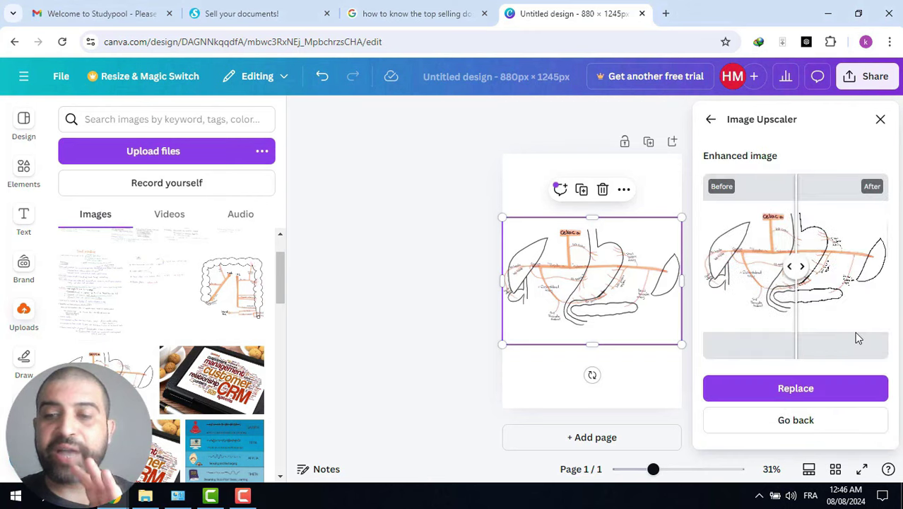
{"action": "left_click", "coordinate": [819, 395]}
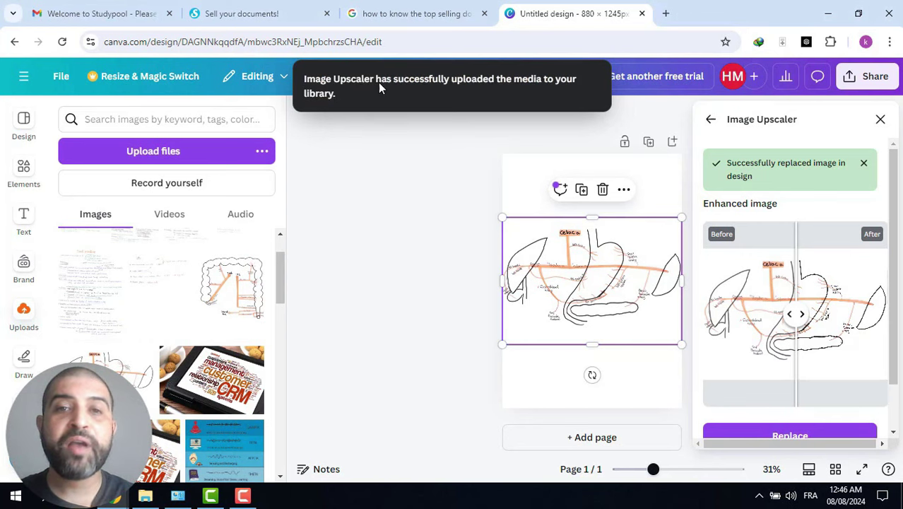
{"action": "left_click", "coordinate": [419, 192]}
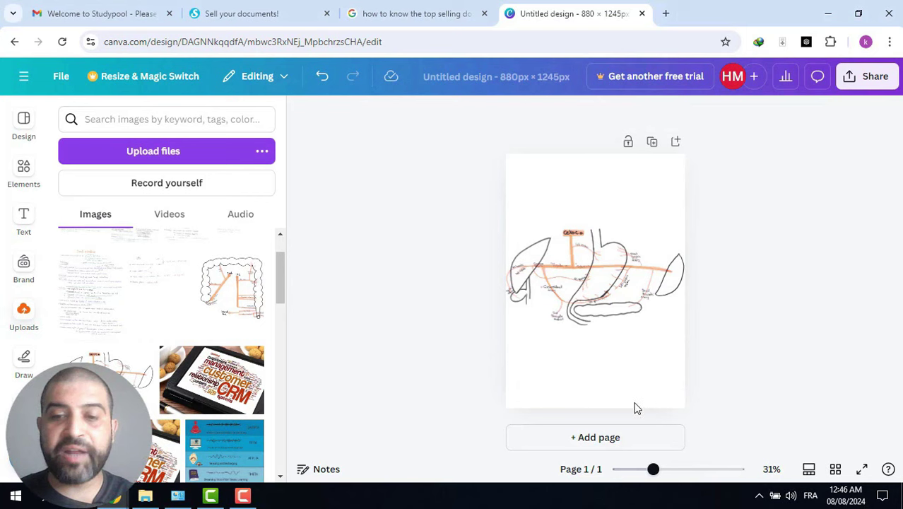
Add a second page to the design and place the uploaded large intestine diagram on it
{"action": "left_click", "coordinate": [609, 438]}
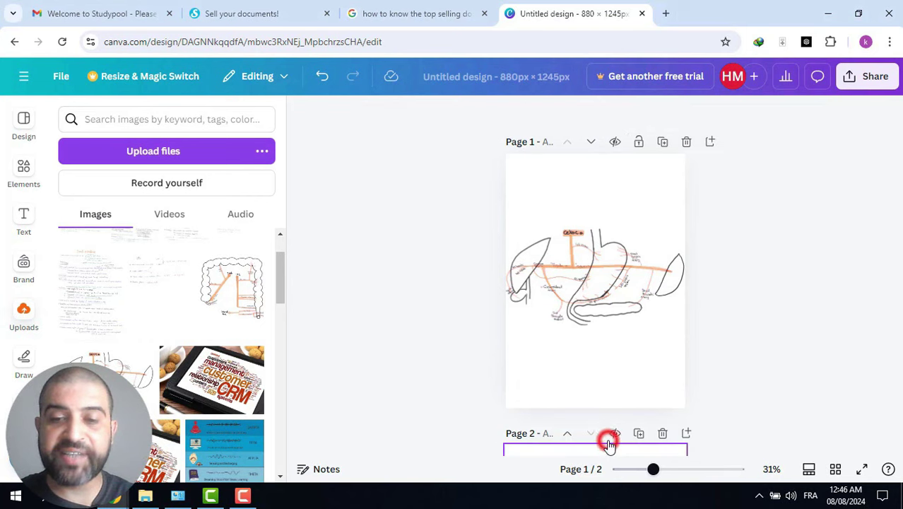
{"action": "left_click", "coordinate": [242, 292]}
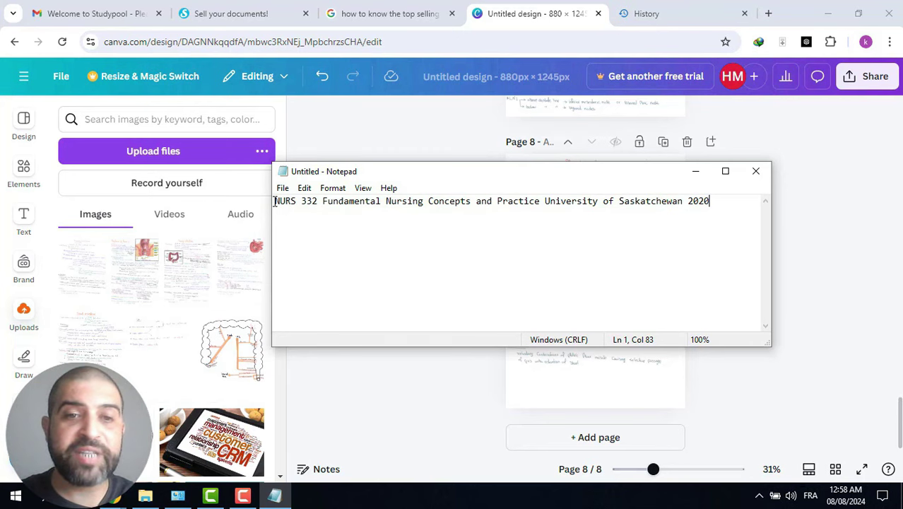
Examine how the document title in Notepad combines the course code, course name, university and year
{"action": "left_click", "coordinate": [276, 201]}
{"action": "left_click_drag", "start_coordinate": [277, 201], "coordinate": [539, 201]}
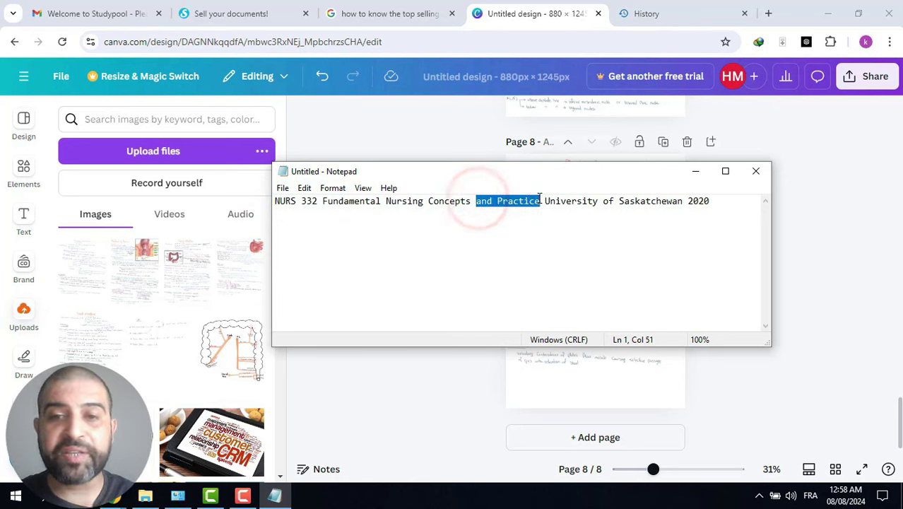
{"action": "left_click", "coordinate": [683, 200]}
{"action": "left_click_drag", "start_coordinate": [683, 201], "coordinate": [545, 201]}
{"action": "left_click_drag", "start_coordinate": [688, 201], "coordinate": [712, 199]}
{"action": "left_click_drag", "start_coordinate": [323, 201], "coordinate": [545, 200]}
{"action": "left_click", "coordinate": [546, 201]}
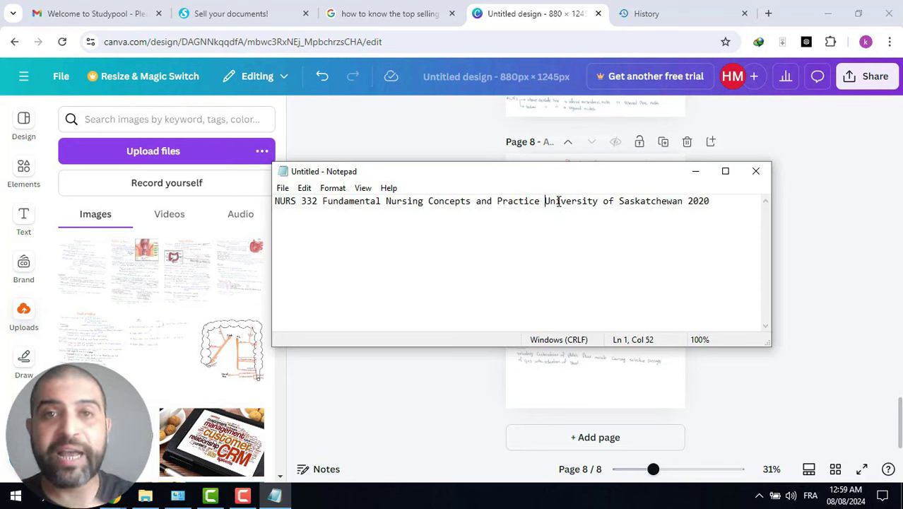
Copy the Notepad title and rename the Canva design as NURS 332 Fundamental Nursing Concepts and Practice University of Saskatchewan 2020
{"action": "left_click_drag", "start_coordinate": [709, 201], "coordinate": [275, 201]}
{"action": "right_click", "coordinate": [287, 202]}
{"action": "left_click", "coordinate": [321, 242]}
{"action": "left_click", "coordinate": [497, 76]}
{"action": "key", "text": "ctrl+v"}
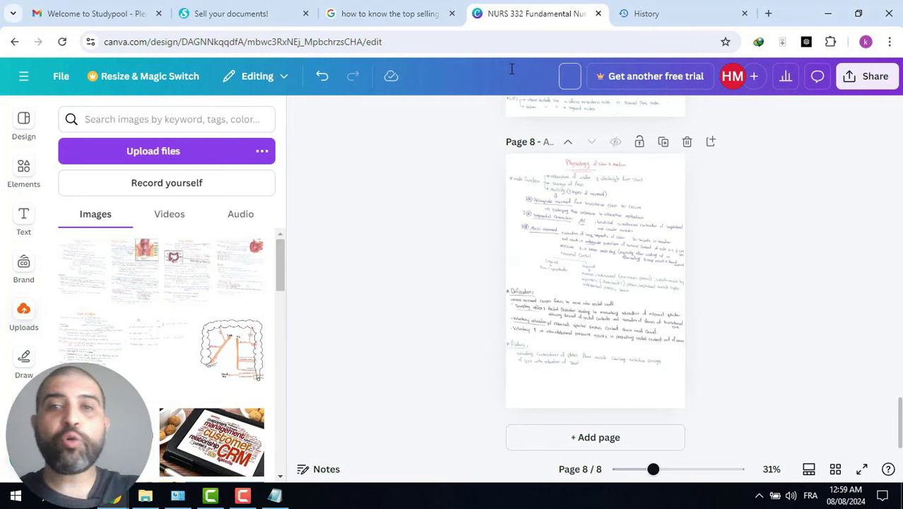
{"action": "right_click", "coordinate": [566, 76]}
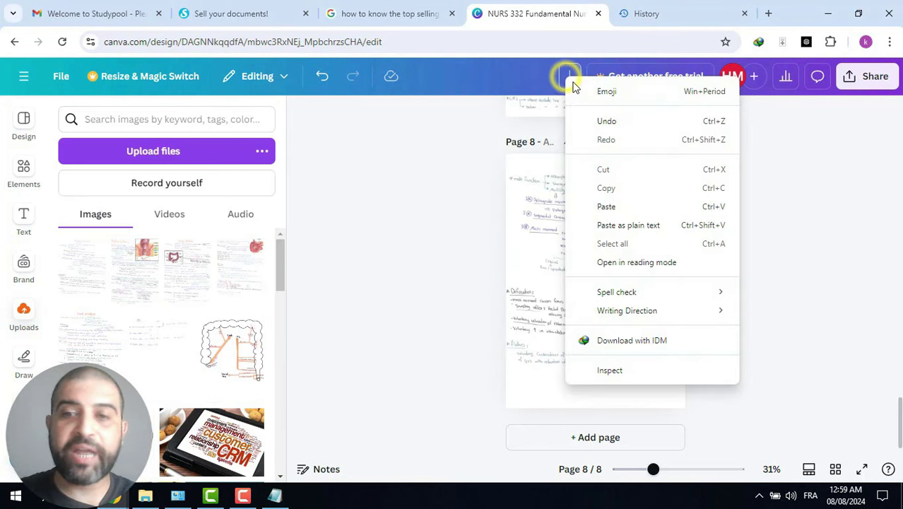
{"action": "left_click", "coordinate": [607, 205]}
Download all 8 pages of the design as a PDF Print file with the RGB color profile
{"action": "left_click", "coordinate": [867, 79]}
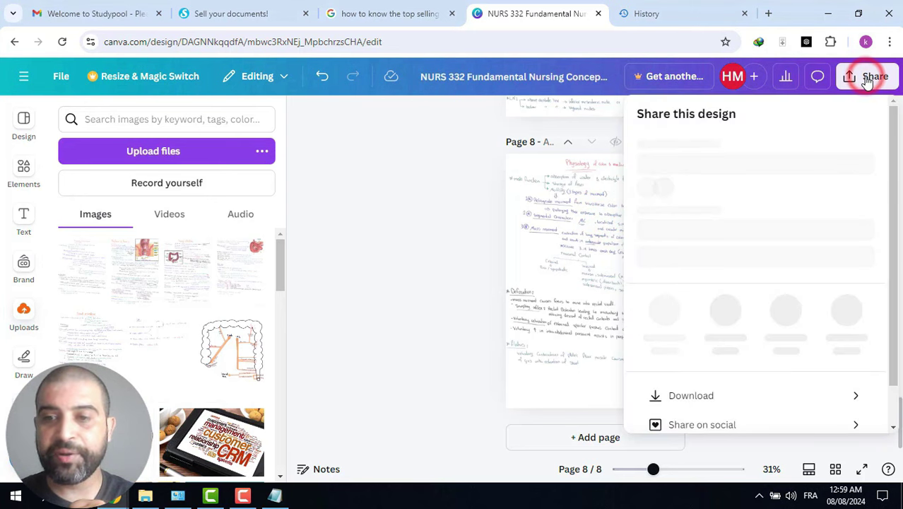
{"action": "left_click", "coordinate": [703, 352]}
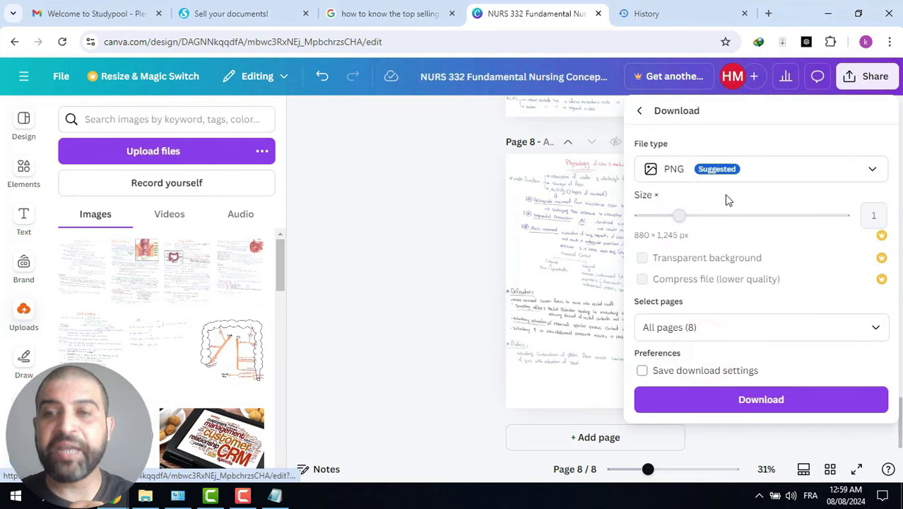
{"action": "left_click", "coordinate": [693, 175]}
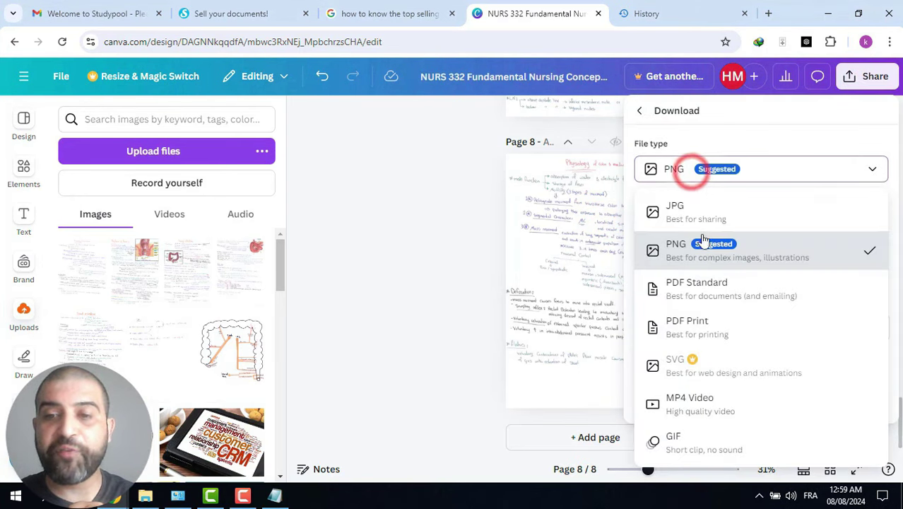
{"action": "left_click", "coordinate": [707, 326]}
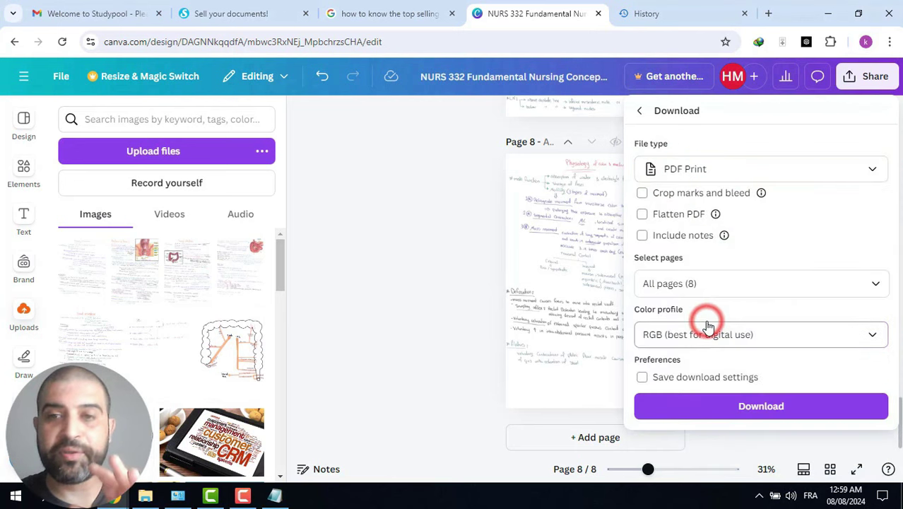
{"action": "left_click", "coordinate": [659, 280]}
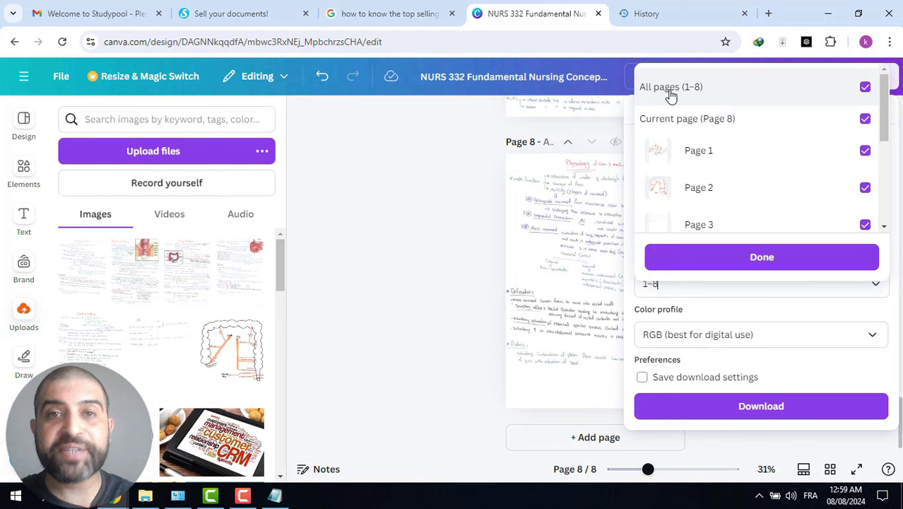
{"action": "left_click", "coordinate": [738, 254]}
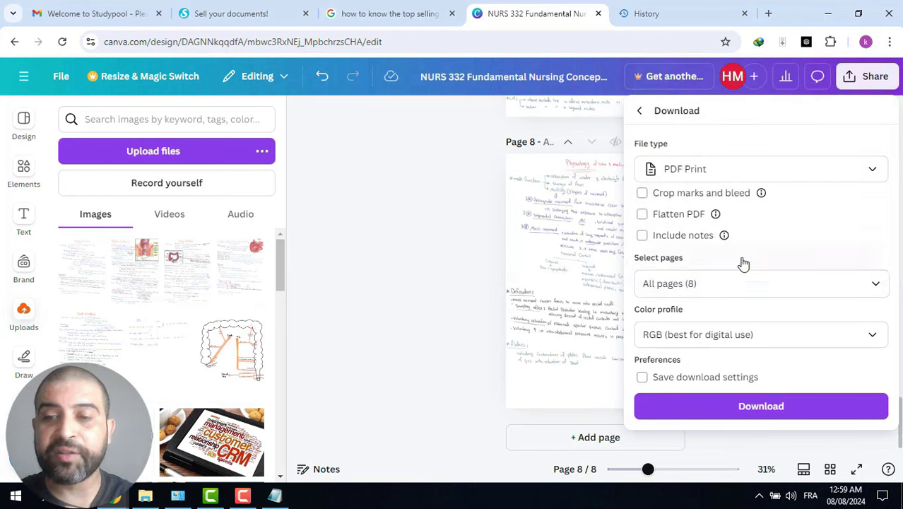
{"action": "left_click", "coordinate": [758, 407]}
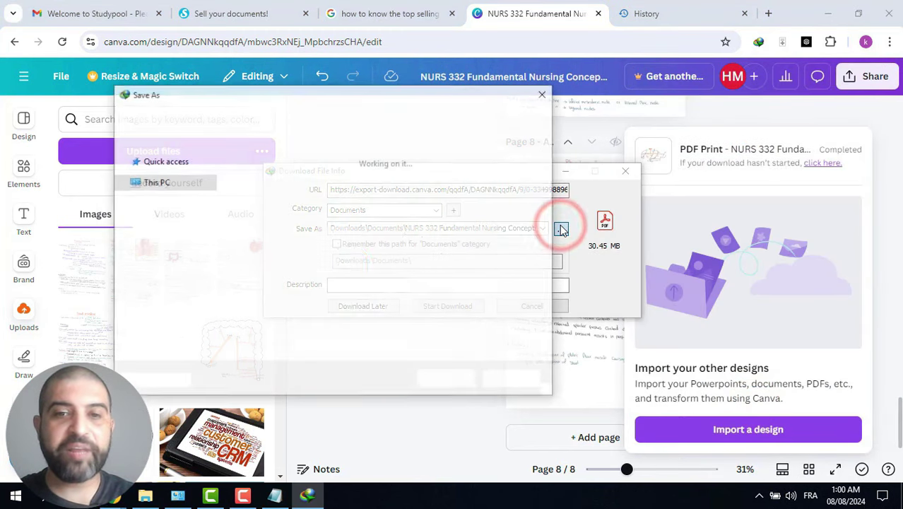
Save the downloaded NURS 332 PDF to the Desktop and open it in Adobe Acrobat to check its pages
{"action": "scroll", "coordinate": [151, 187], "scroll_direction": "up", "scroll_amount": 2}
{"action": "left_click", "coordinate": [153, 192]}
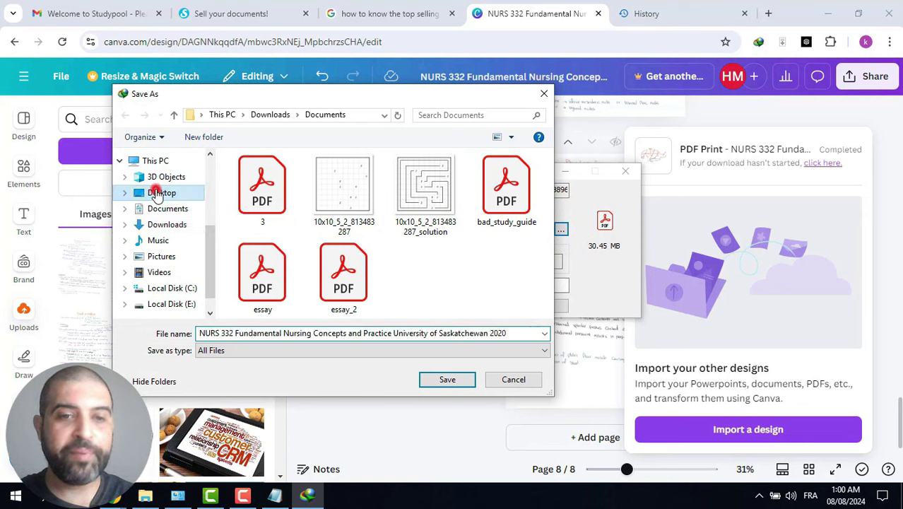
{"action": "left_click", "coordinate": [447, 380]}
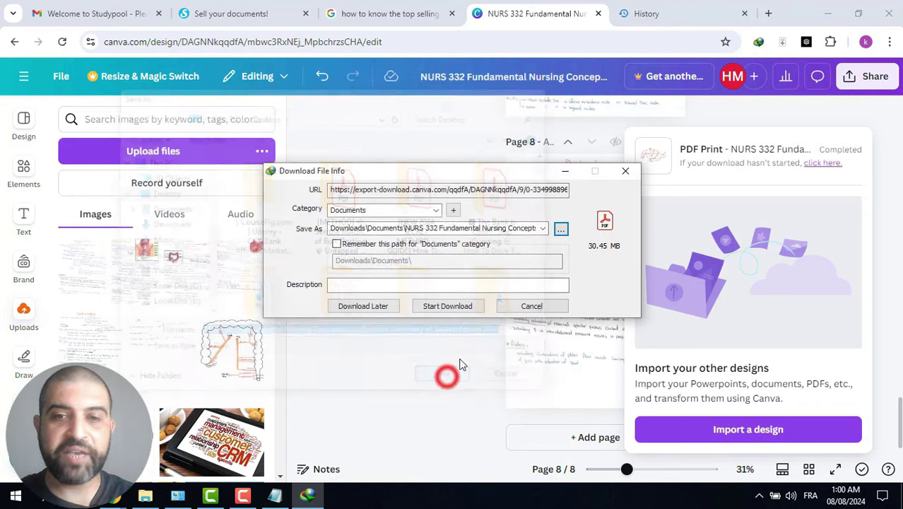
{"action": "left_click", "coordinate": [448, 306]}
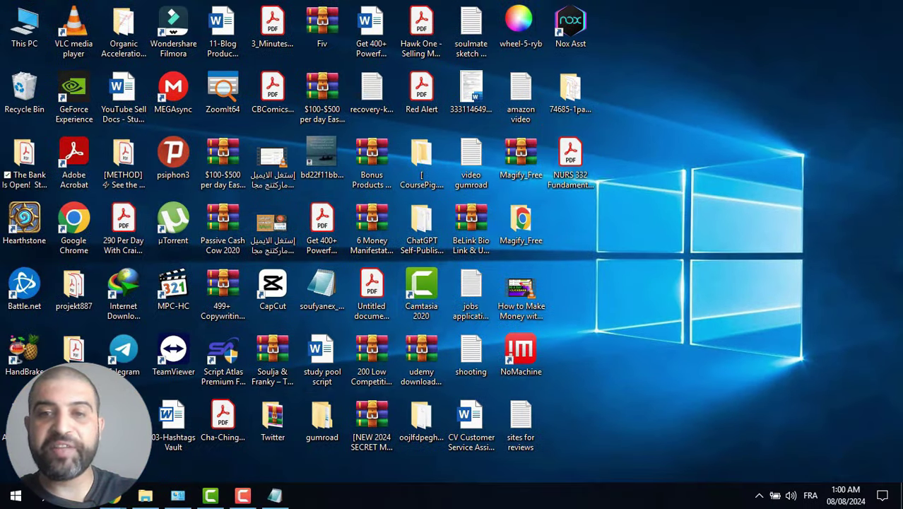
{"action": "double_click", "coordinate": [551, 169]}
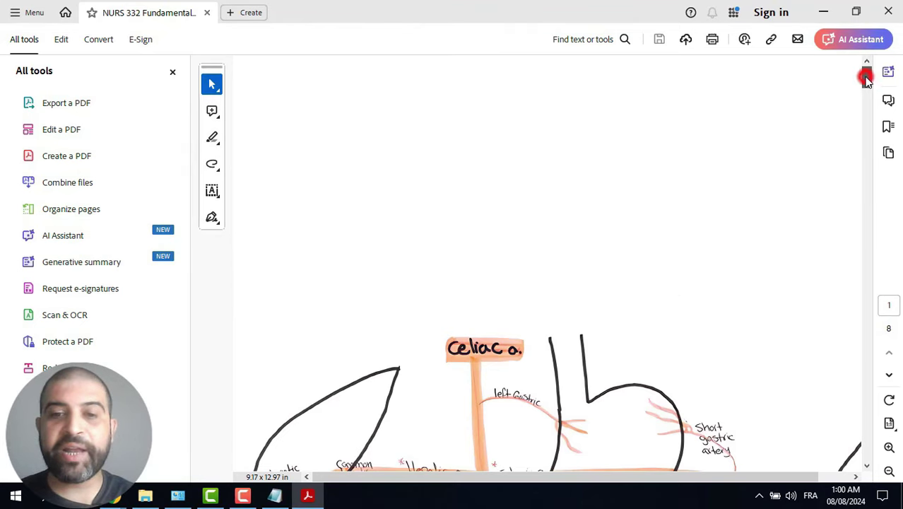
{"action": "left_click_drag", "start_coordinate": [866, 94], "coordinate": [868, 217]}
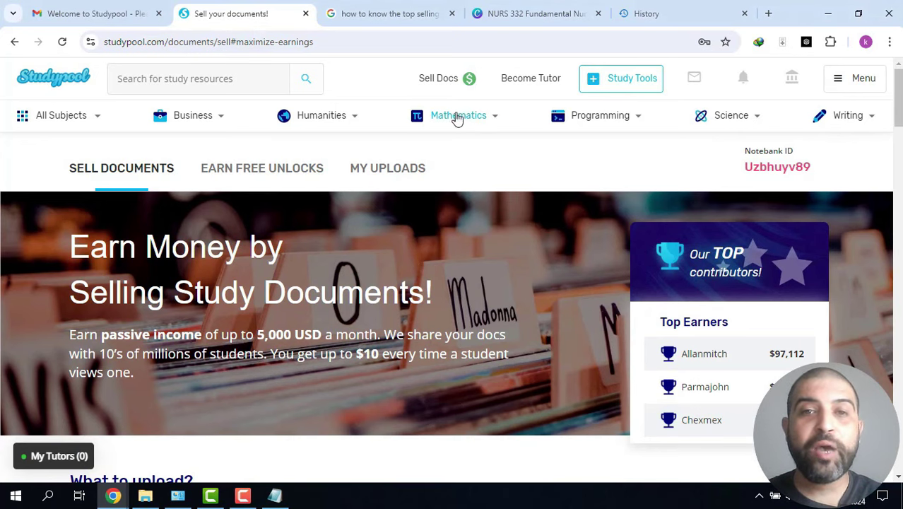
Reload Studypool's Sell Docs page in Chrome and choose the NURS 332 PDF from the Desktop for upload
{"action": "left_click", "coordinate": [449, 78]}
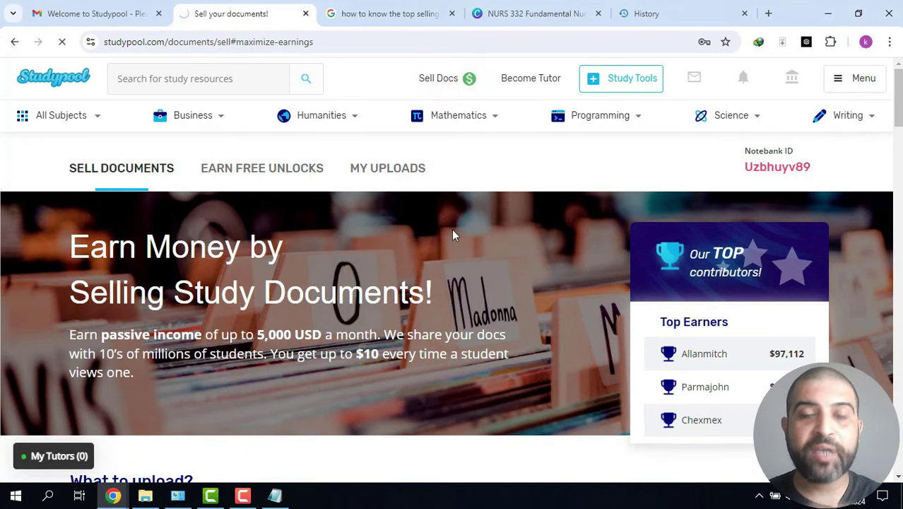
{"action": "scroll", "coordinate": [452, 234], "scroll_direction": "down", "scroll_amount": 5}
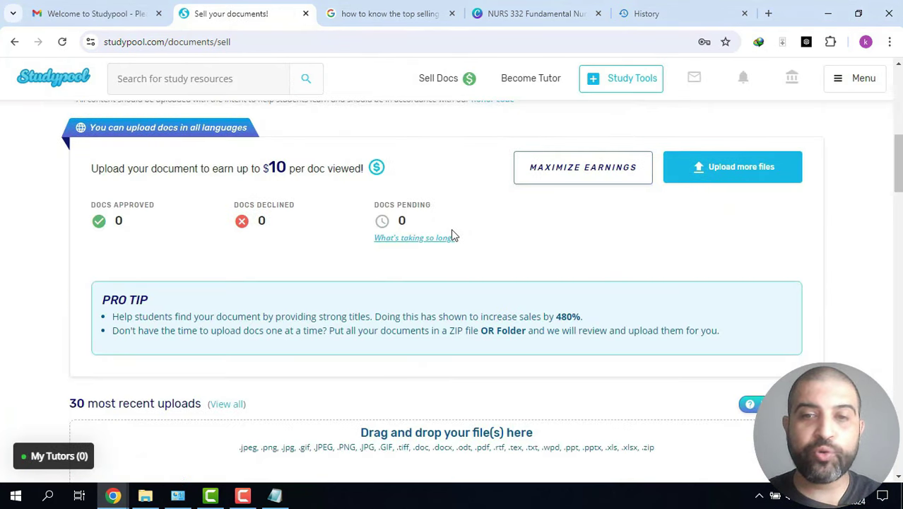
{"action": "scroll", "coordinate": [901, 161], "scroll_direction": "up", "scroll_amount": 1}
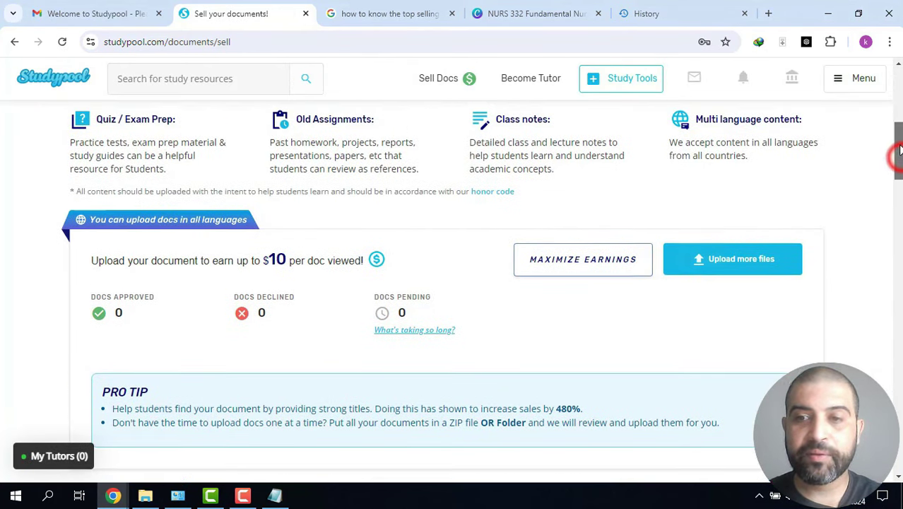
{"action": "left_click", "coordinate": [728, 259]}
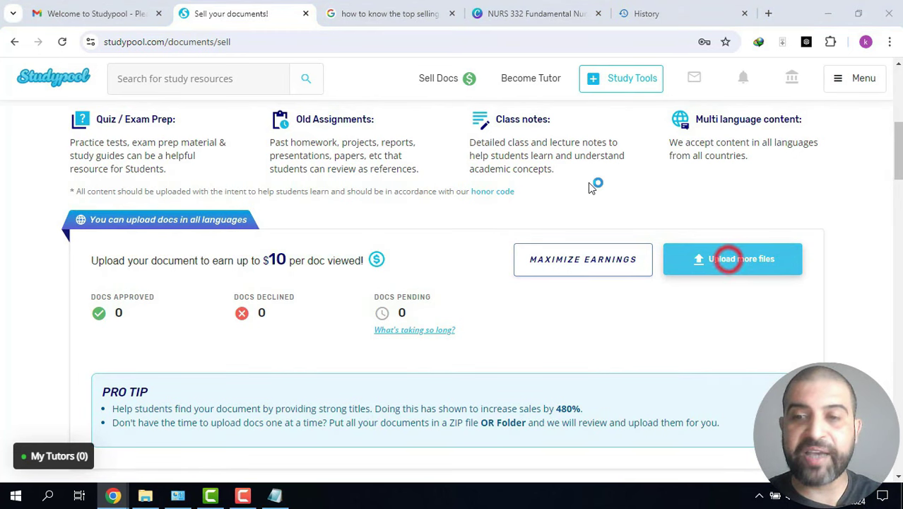
{"action": "left_click", "coordinate": [246, 145]}
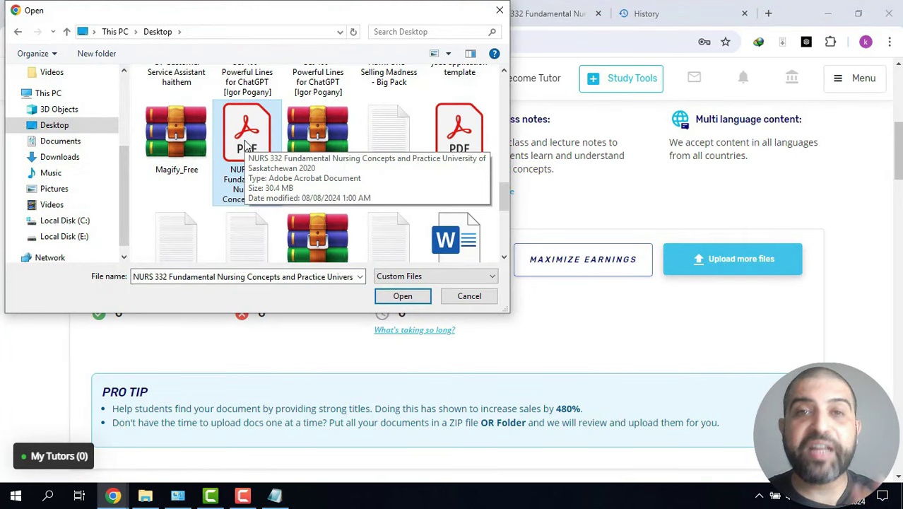
{"action": "left_click", "coordinate": [402, 296]}
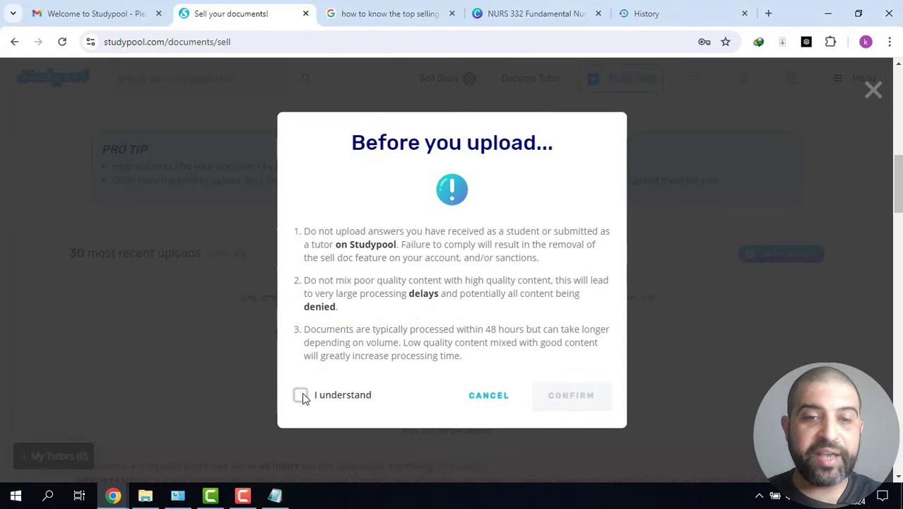
Acknowledge the upload conditions, let the PDF upload run to completion and dismiss the completion dialog
{"action": "left_click", "coordinate": [302, 396]}
{"action": "left_click", "coordinate": [560, 394]}
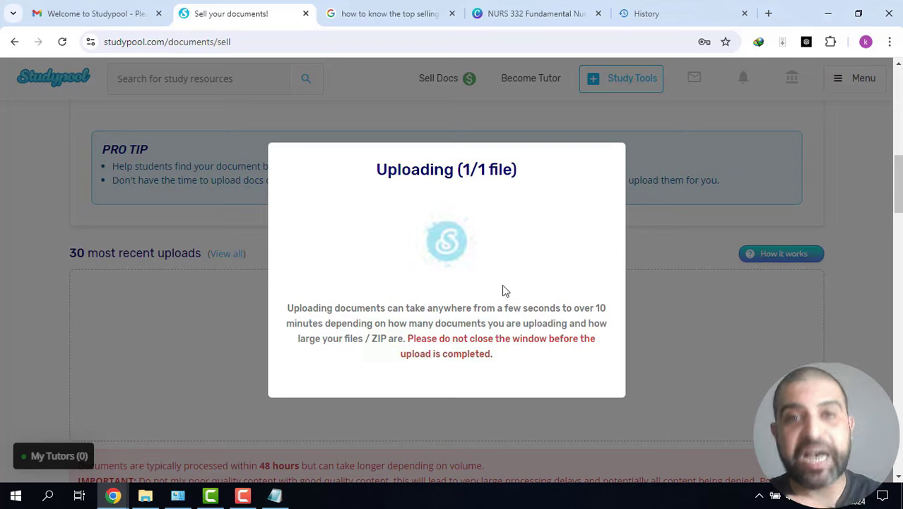
{"action": "left_click_drag", "start_coordinate": [408, 338], "coordinate": [497, 360]}
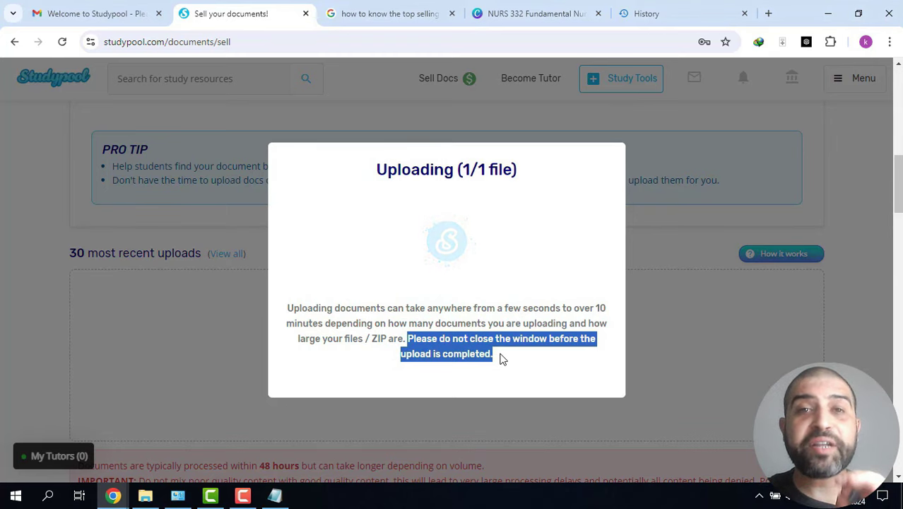
{"action": "left_click", "coordinate": [499, 355]}
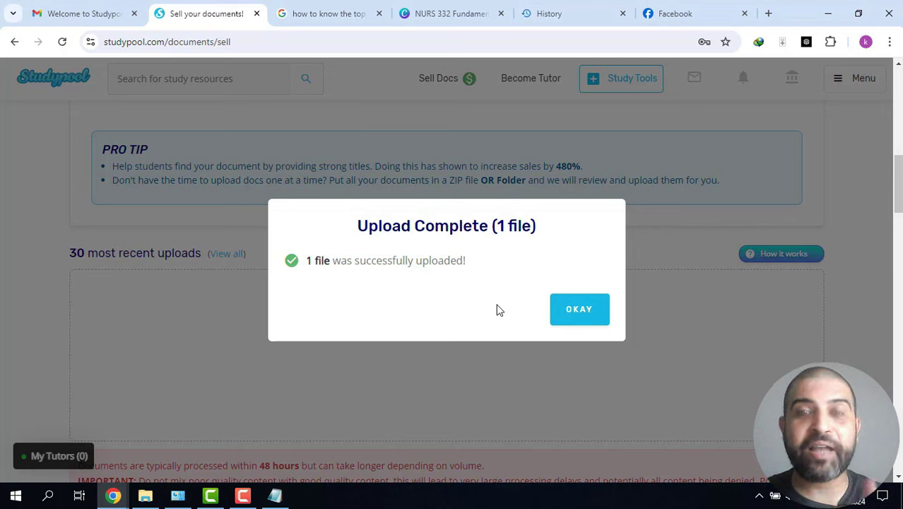
{"action": "left_click", "coordinate": [581, 309]}
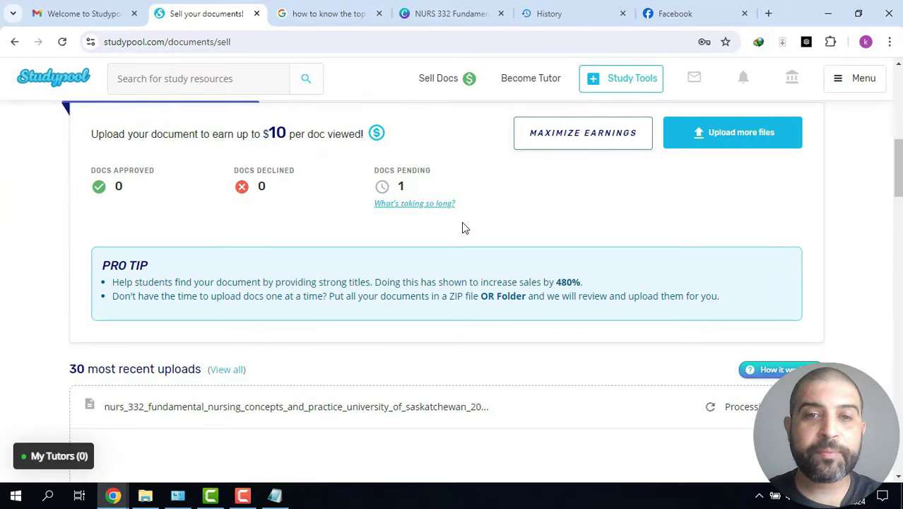
Examine the uploaded document's title in the recent uploads and read the Maximize earnings advice on document details
{"action": "left_click", "coordinate": [219, 314]}
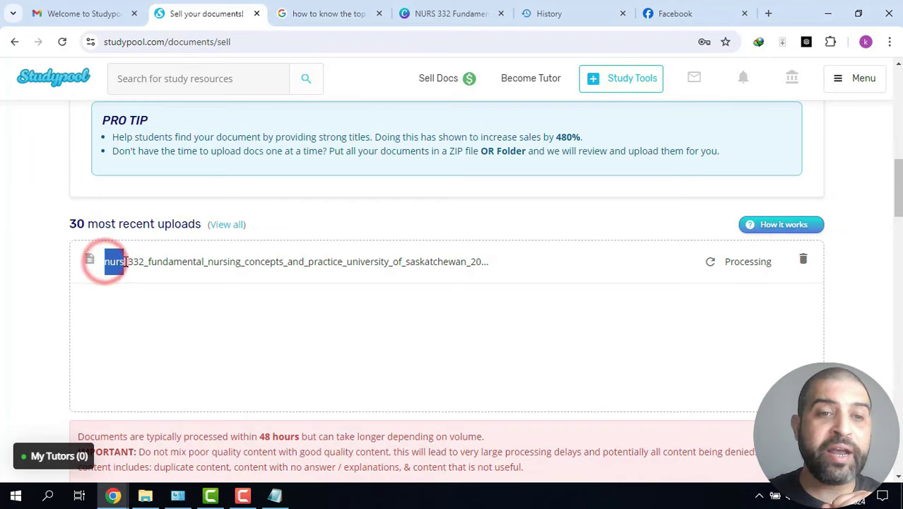
{"action": "left_click_drag", "start_coordinate": [105, 260], "coordinate": [481, 258]}
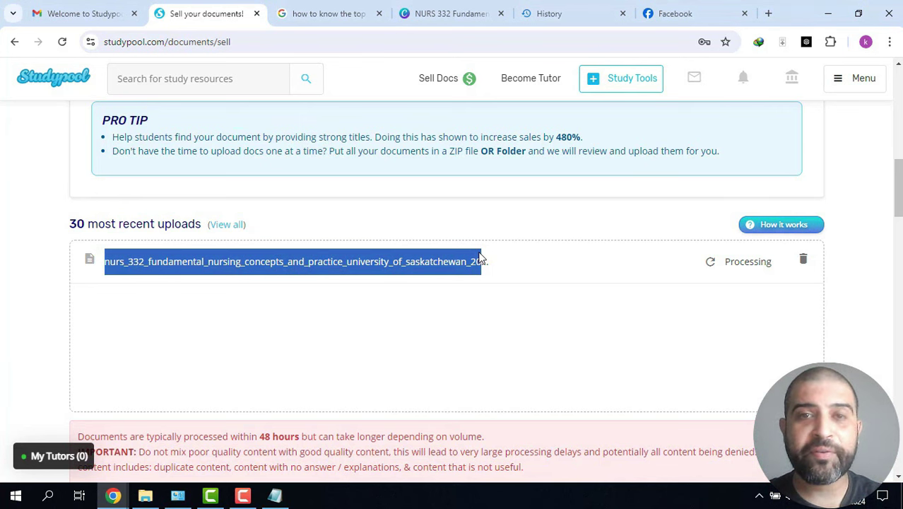
{"action": "scroll", "coordinate": [481, 258], "scroll_direction": "down", "scroll_amount": 5}
{"action": "left_click_drag", "start_coordinate": [352, 368], "coordinate": [71, 233]}
{"action": "left_click", "coordinate": [298, 254]}
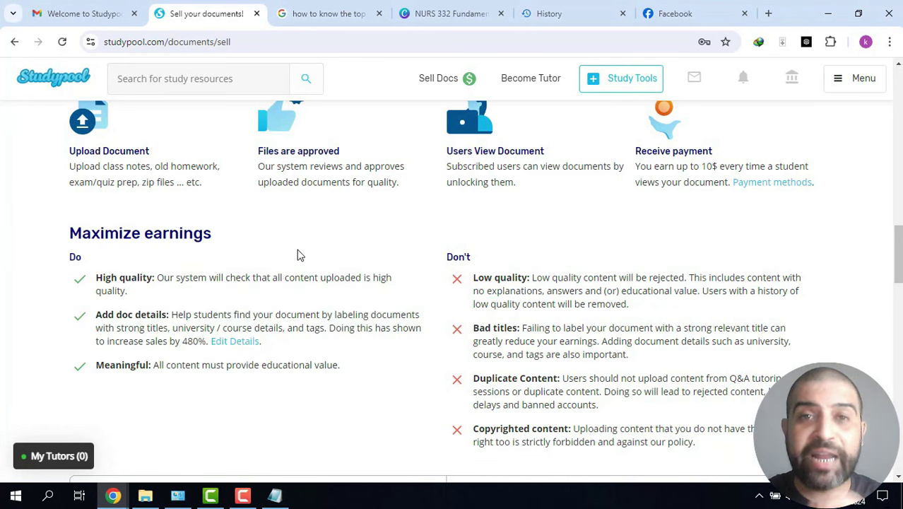
{"action": "left_click", "coordinate": [184, 341]}
{"action": "double_click", "coordinate": [184, 341]}
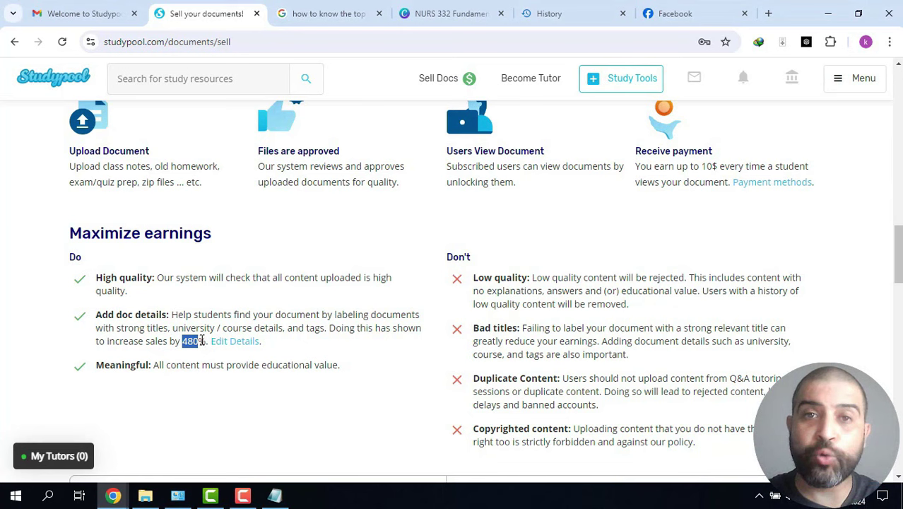
Read the Pro Tip on uploading documents as a ZIP file or folder and check the page images in File Explorer
{"action": "scroll", "coordinate": [405, 350], "scroll_direction": "up", "scroll_amount": 5}
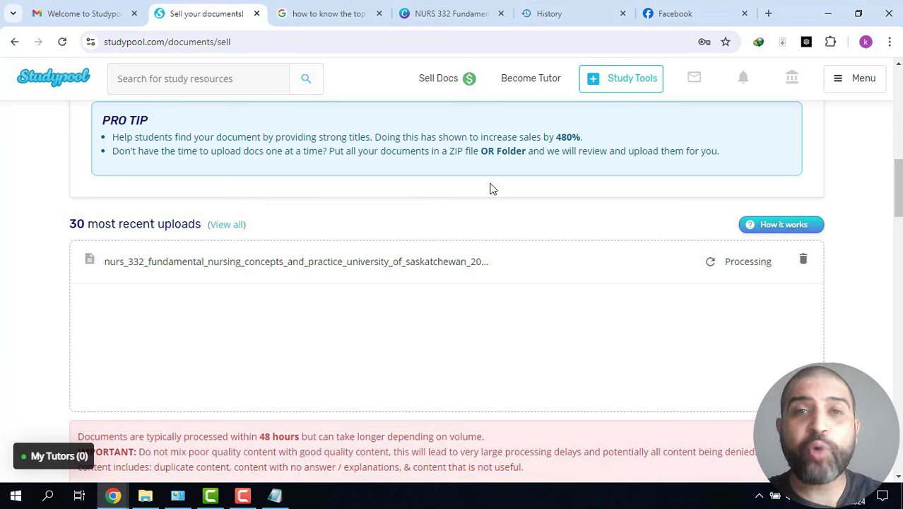
{"action": "double_click", "coordinate": [457, 150]}
{"action": "double_click", "coordinate": [496, 150]}
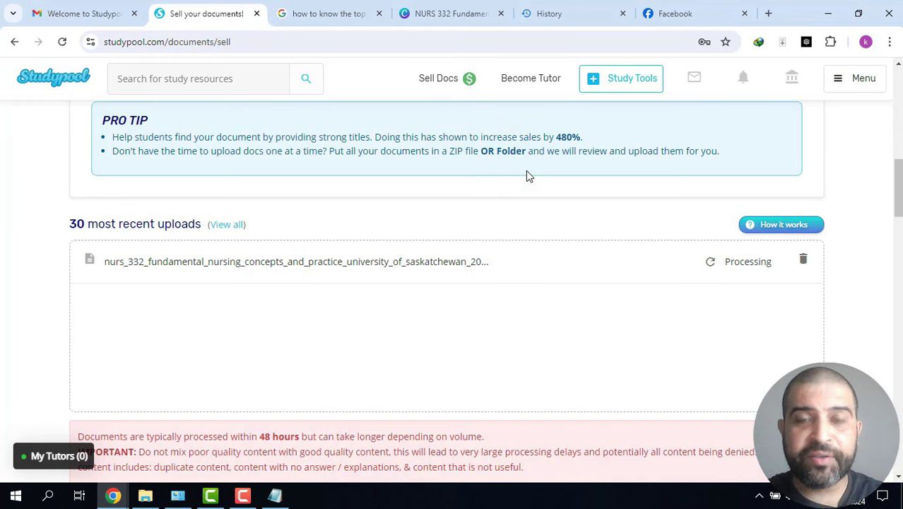
{"action": "key", "text": "alt+Tab"}
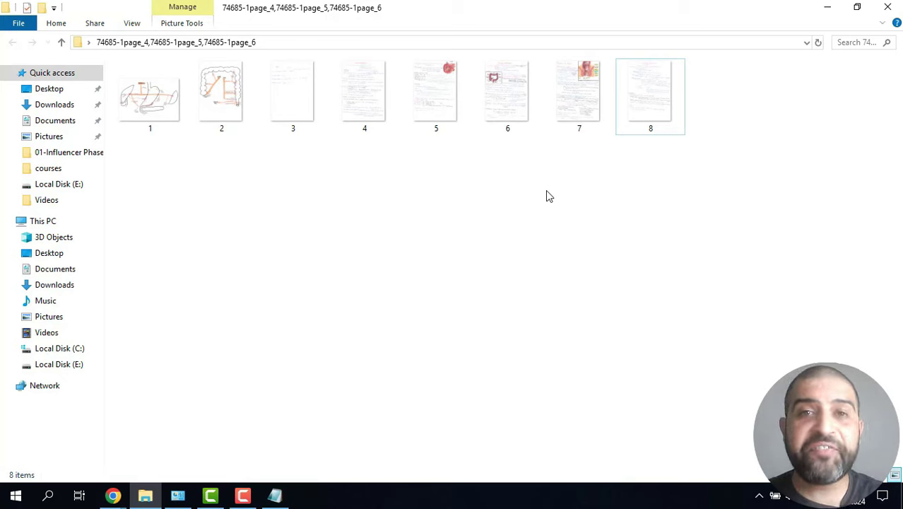
{"action": "left_click", "coordinate": [150, 129]}
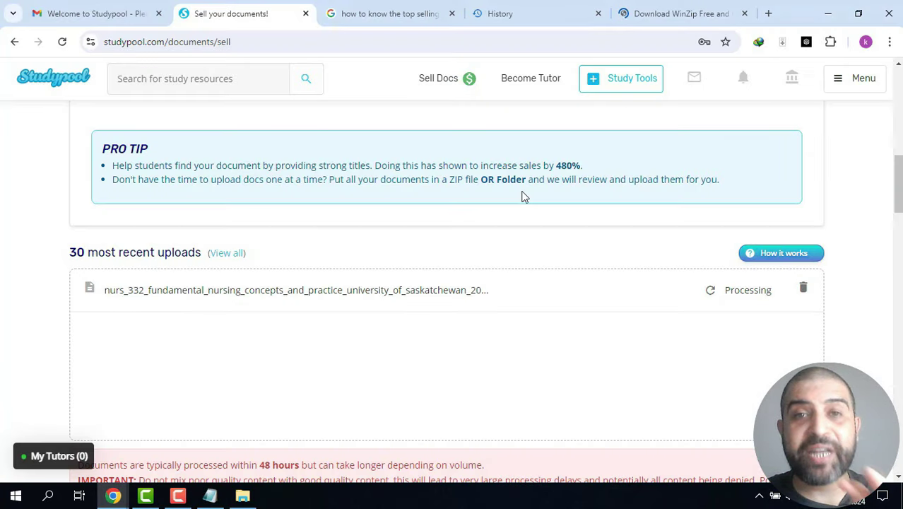
{"action": "double_click", "coordinate": [457, 180]}
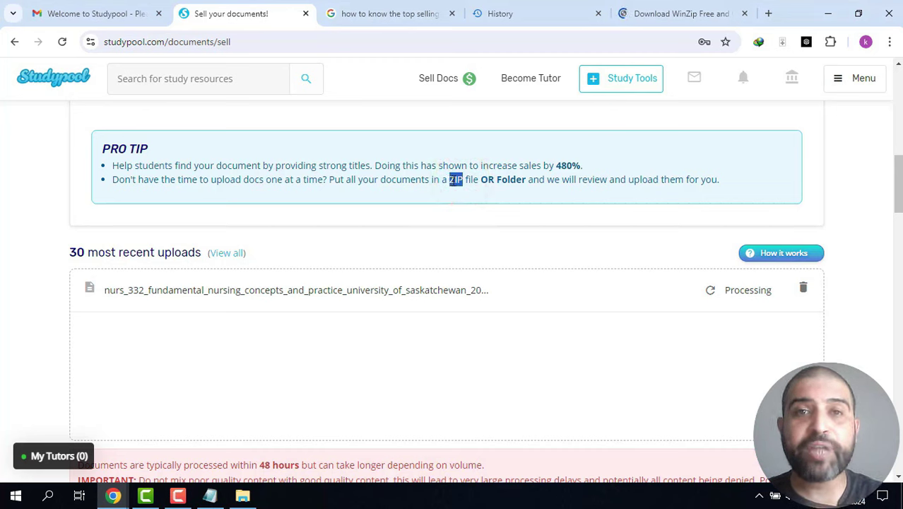
Choose the compressed archive 74685-1page_4,74685-1page_5,74685-1page_6 from the Desktop and submit it as an additional Studypool upload
{"action": "key", "text": "ctrl+5"}
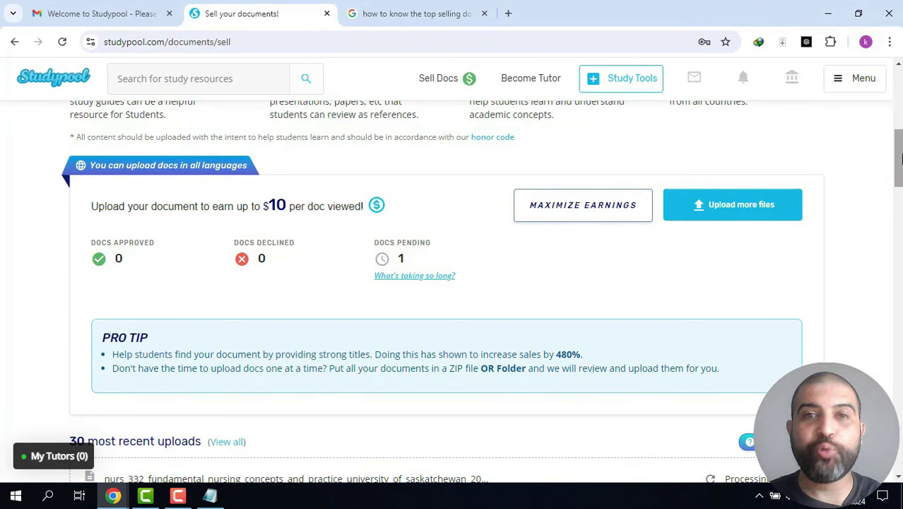
{"action": "left_click", "coordinate": [728, 205]}
{"action": "left_click_drag", "start_coordinate": [504, 81], "coordinate": [505, 145]}
{"action": "left_click", "coordinate": [389, 162]}
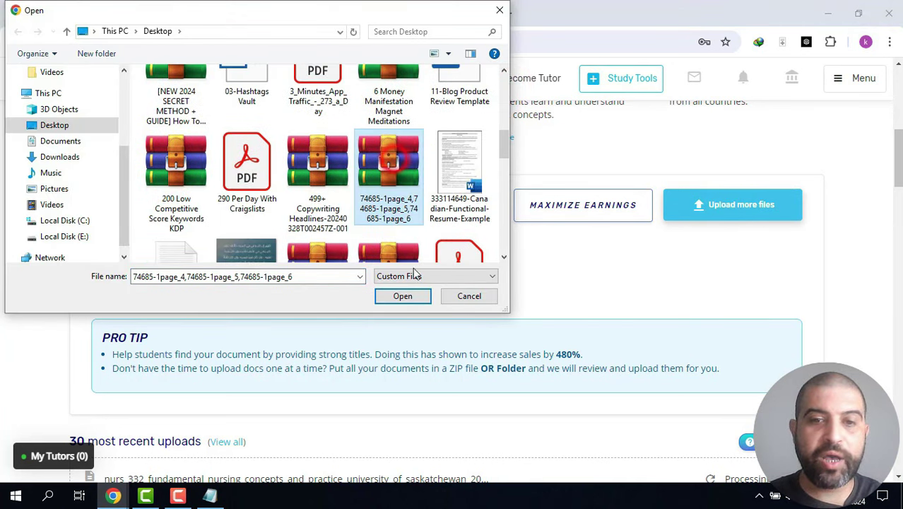
{"action": "left_click", "coordinate": [403, 295]}
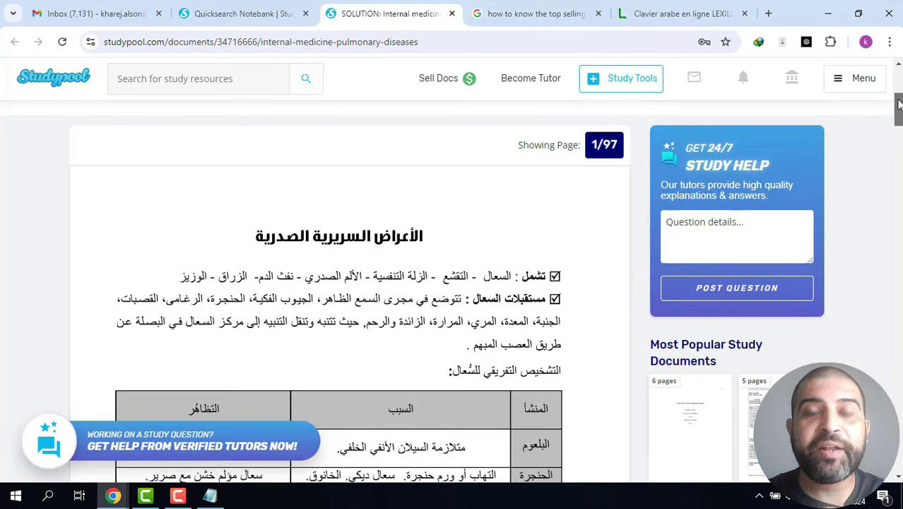
Look through the preview pages of the Arabic internal medicine pulmonary diseases document and close it
{"action": "scroll", "coordinate": [899, 105], "scroll_direction": "down", "scroll_amount": 4}
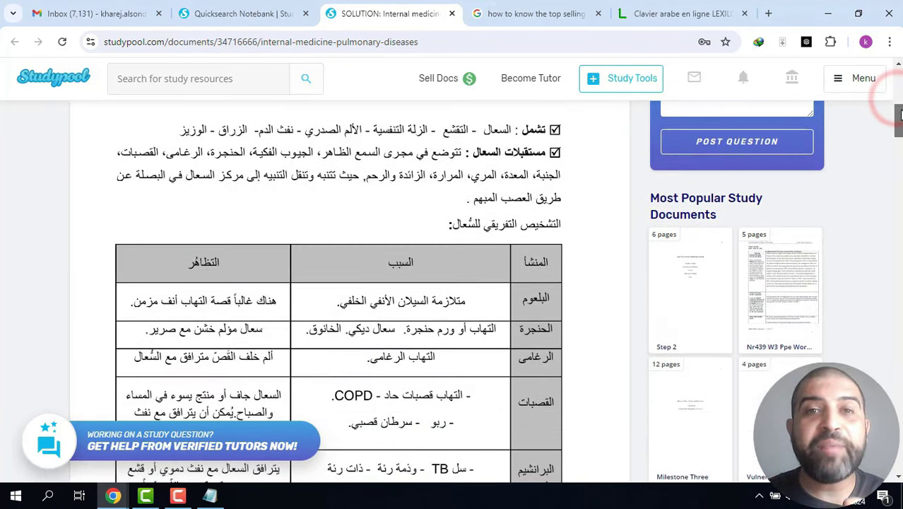
{"action": "scroll", "coordinate": [451, 286], "scroll_direction": "down", "scroll_amount": 4}
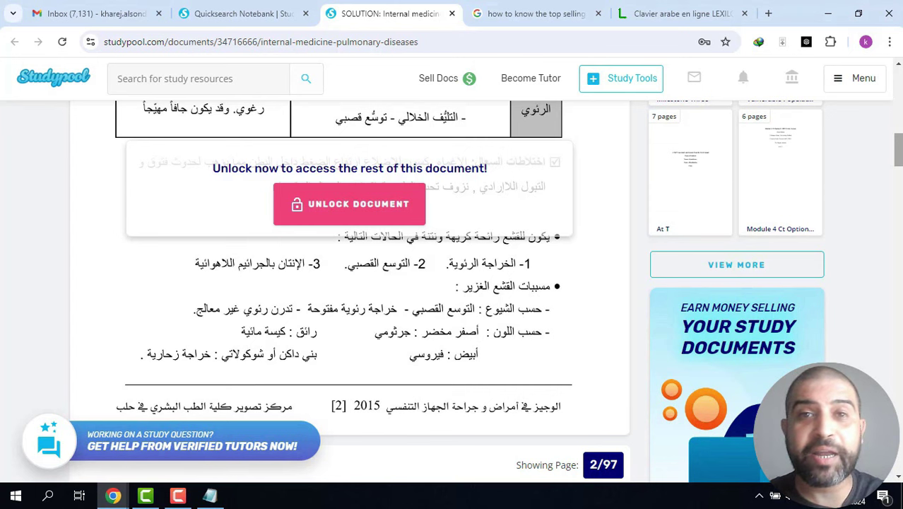
{"action": "scroll", "coordinate": [349, 282], "scroll_direction": "up", "scroll_amount": 6}
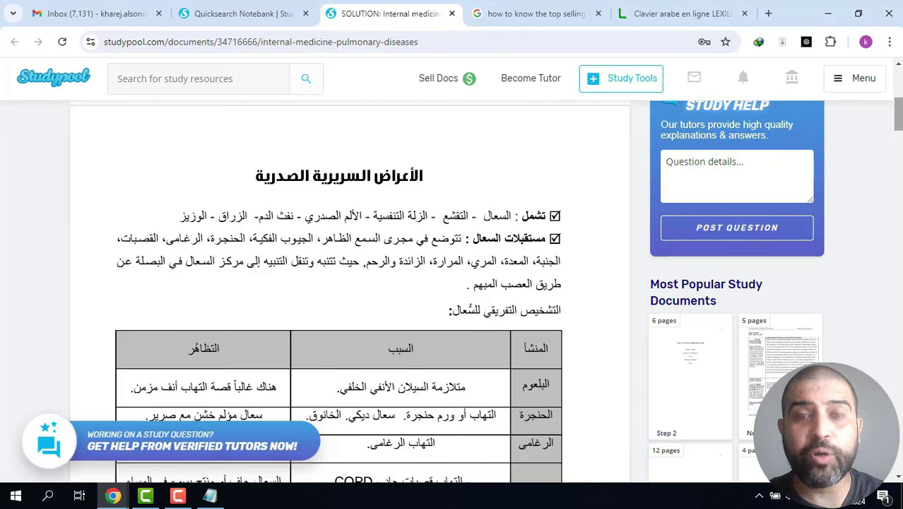
{"action": "key", "text": "ctrl+w"}
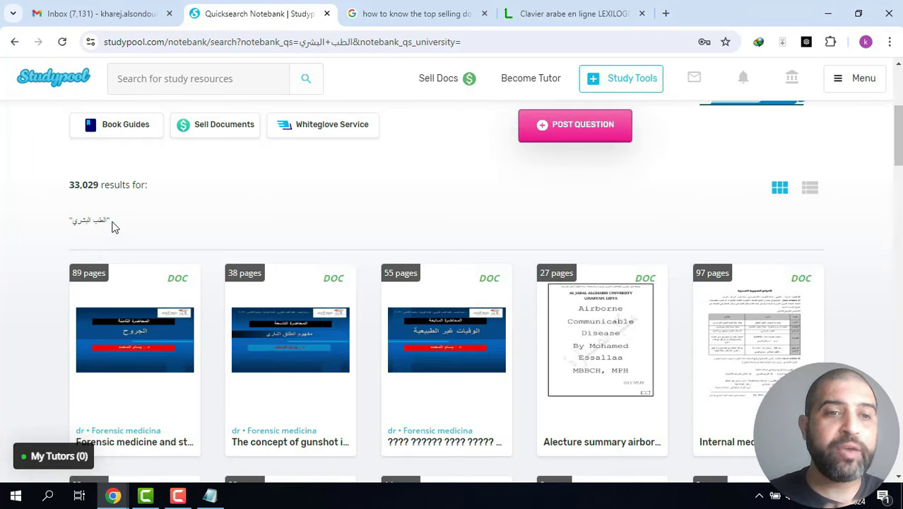
Check the number of Notebank results for the search "الطب البشري" and browse the listed documents
{"action": "triple_click", "coordinate": [112, 220]}
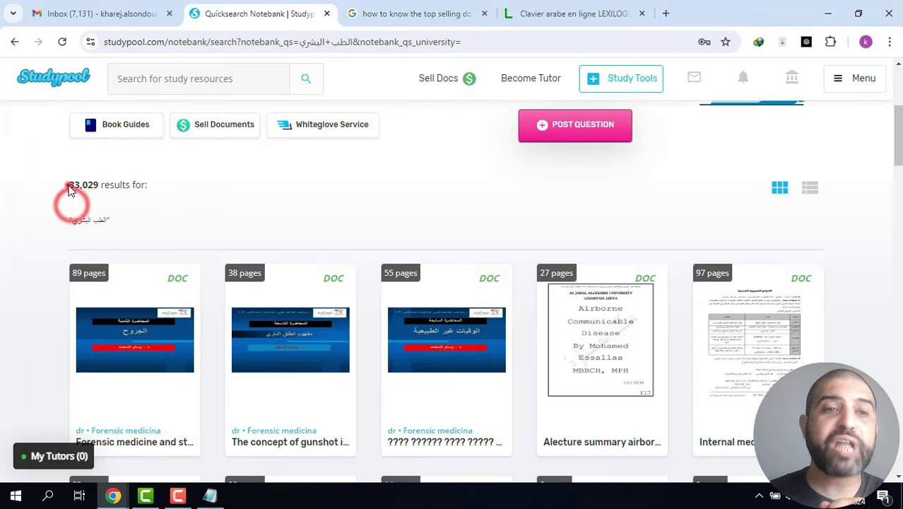
{"action": "left_click_drag", "start_coordinate": [69, 185], "coordinate": [99, 185]}
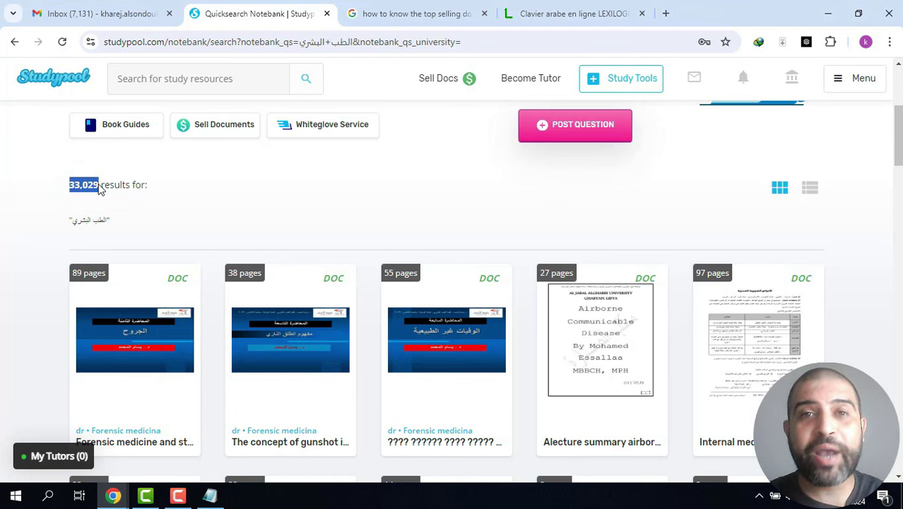
{"action": "scroll", "coordinate": [312, 299], "scroll_direction": "down", "scroll_amount": 3}
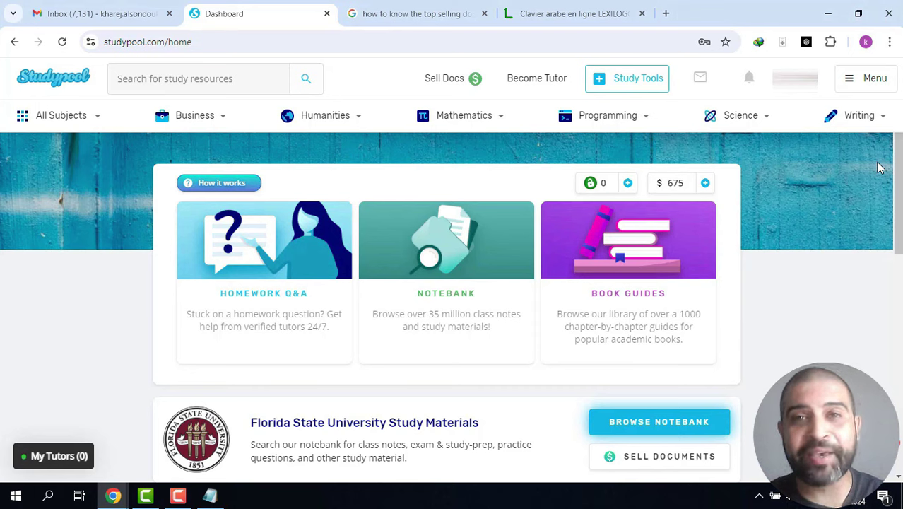
Open the account's My Balance page and go on to the money withdrawal page
{"action": "left_click", "coordinate": [851, 82]}
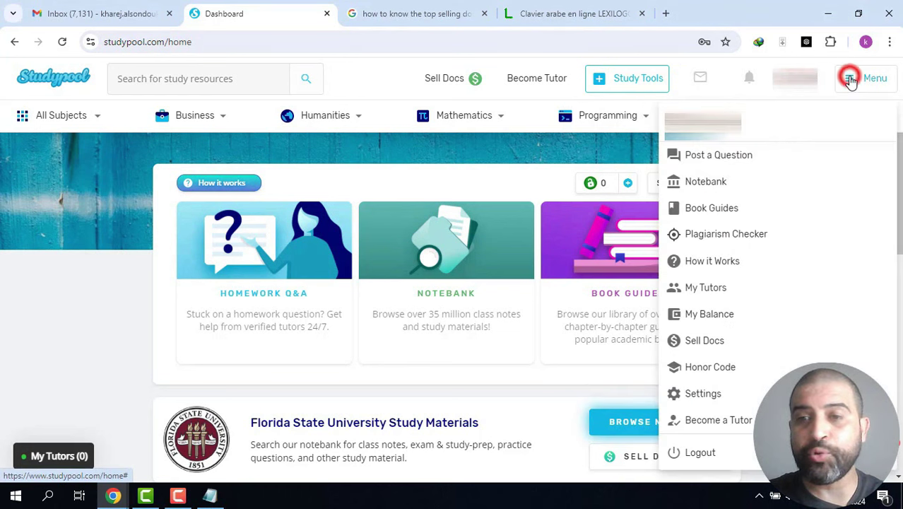
{"action": "left_click", "coordinate": [719, 316]}
{"action": "left_click_drag", "start_coordinate": [898, 119], "coordinate": [897, 176]}
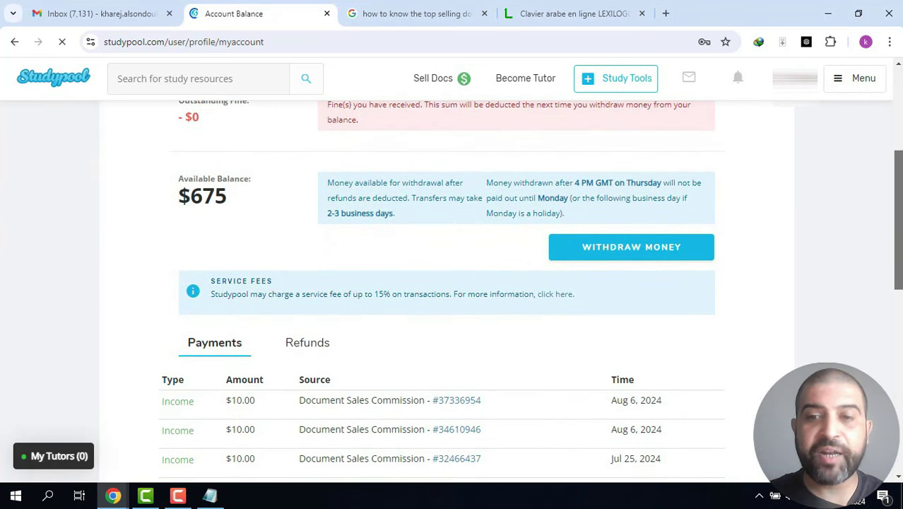
{"action": "left_click", "coordinate": [626, 249]}
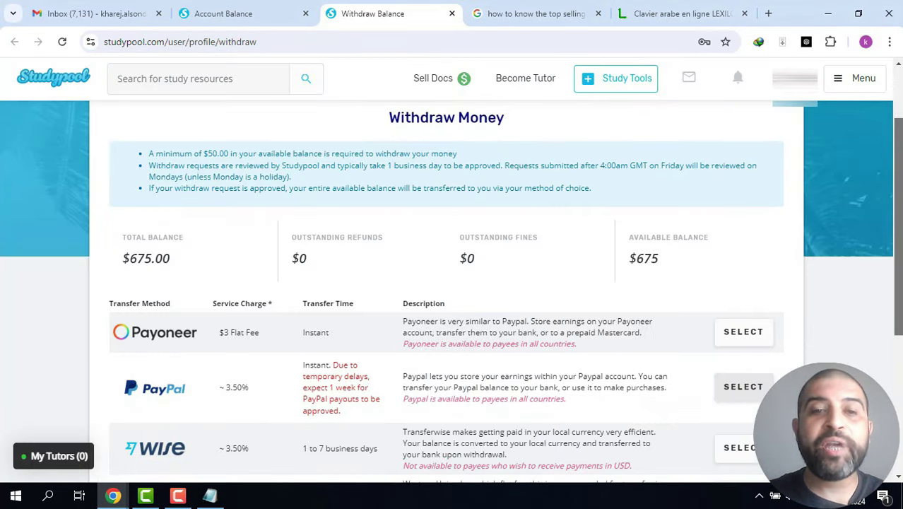
Review the withdrawal methods with their service charges and transfer times, focusing on Payoneer's transfer time
{"action": "scroll", "coordinate": [505, 292], "scroll_direction": "down", "scroll_amount": 2}
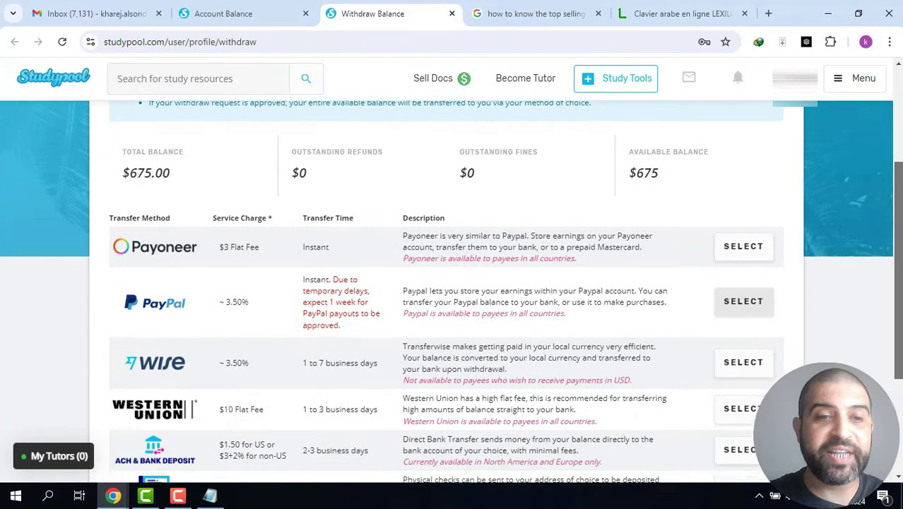
{"action": "scroll", "coordinate": [165, 179], "scroll_direction": "down", "scroll_amount": 1}
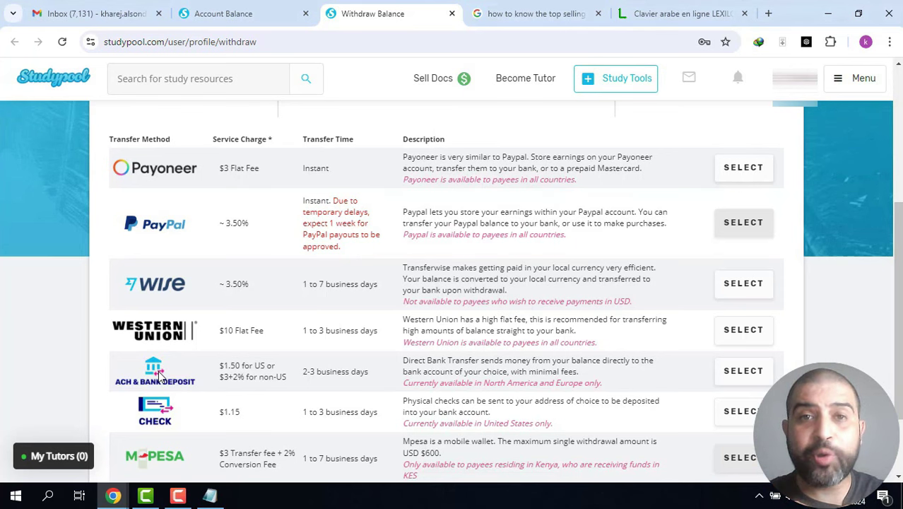
{"action": "scroll", "coordinate": [160, 376], "scroll_direction": "down", "scroll_amount": 2}
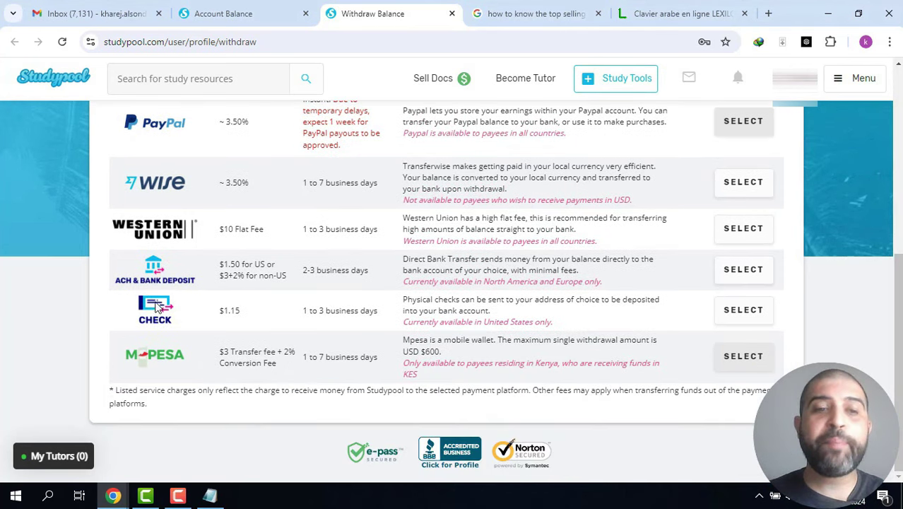
{"action": "scroll", "coordinate": [163, 314], "scroll_direction": "up", "scroll_amount": 3}
{"action": "left_click", "coordinate": [340, 232]}
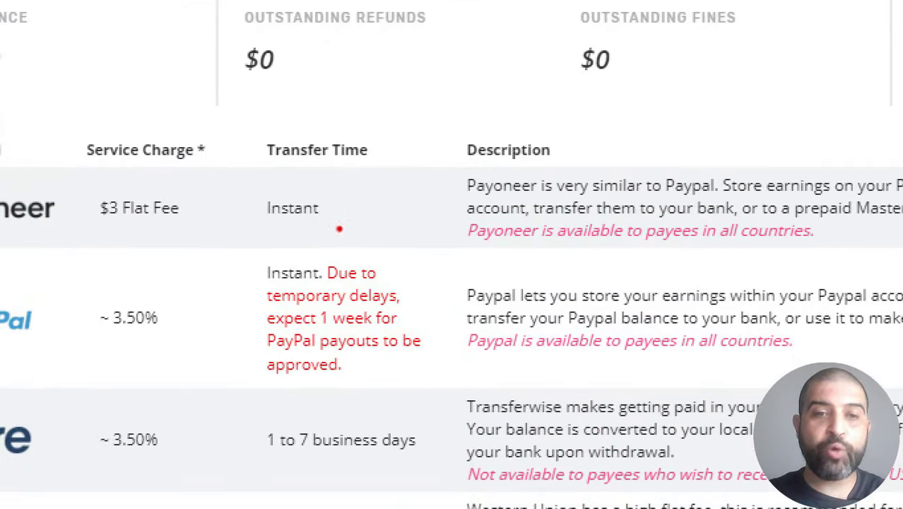
{"action": "left_click_drag", "start_coordinate": [253, 189], "coordinate": [341, 232]}
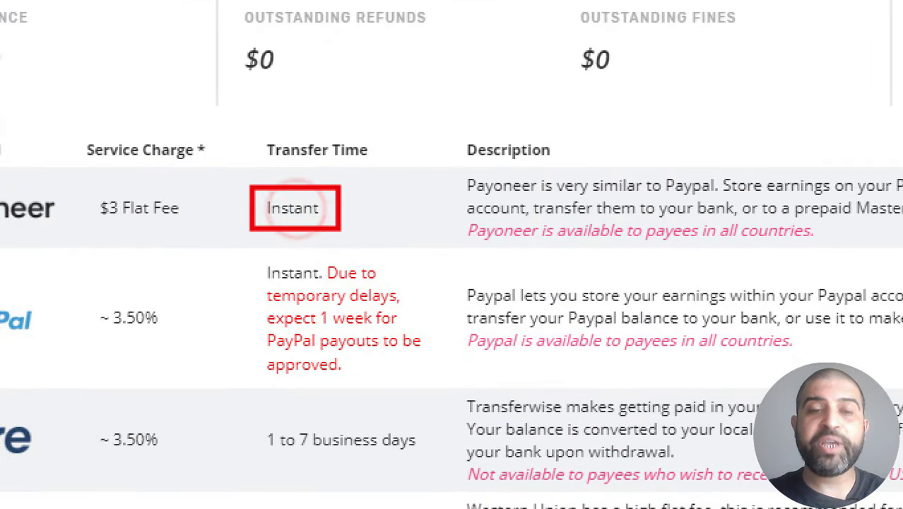